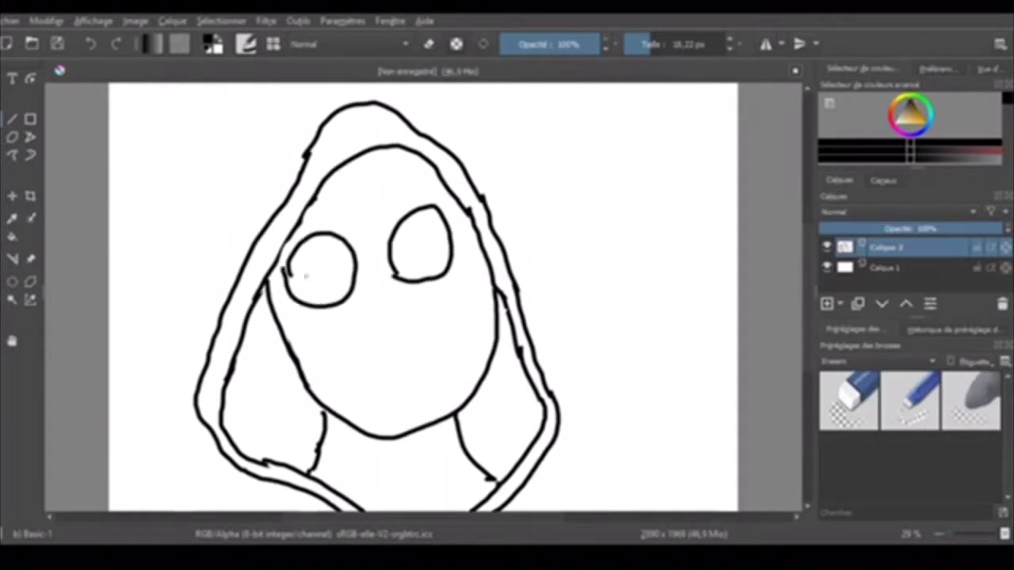
Redraw the outline of the drawing's right eye as a rounder circle and add a black pupil dot to each eye
key("e")
mouse_move(392, 261)
left_mouse_down()
mouse_move(407, 210)
mouse_move(384, 277)
mouse_move(473, 273)
mouse_move(406, 236)
mouse_move(414, 265)
left_mouse_up()
key("e")
key("e")
left_click_drag(443, 336, 410, 255)
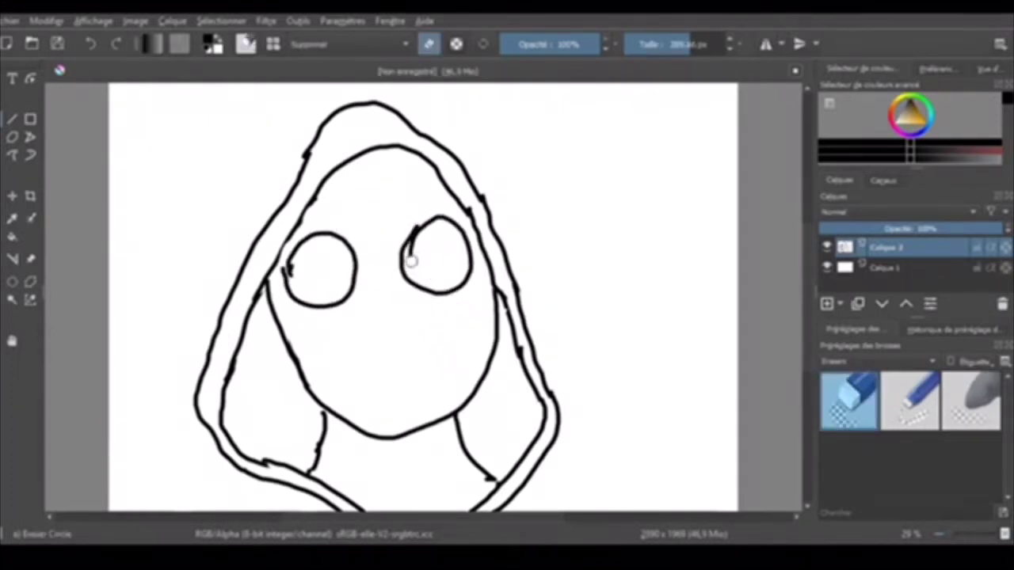
key("e")
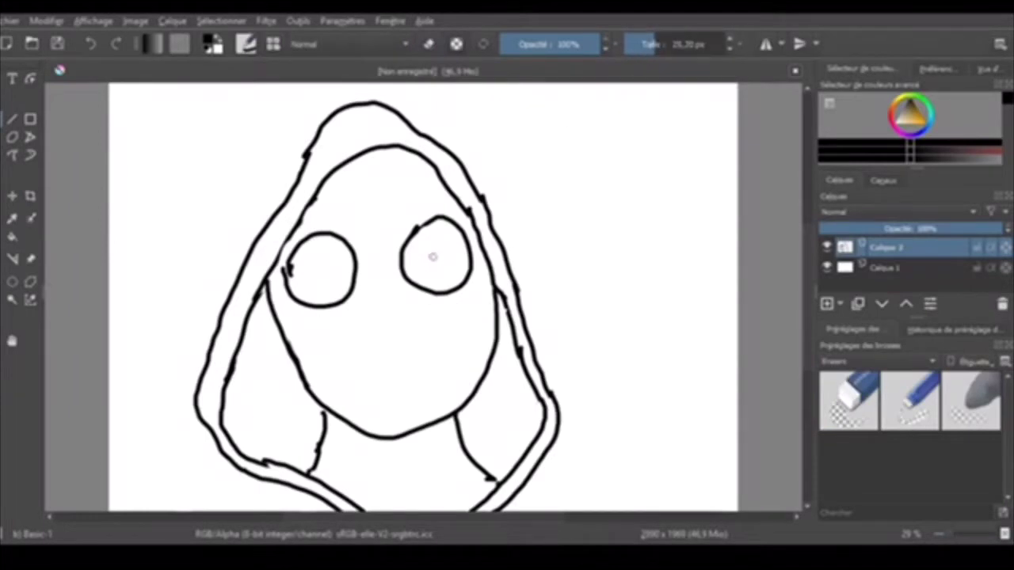
left_click(439, 256)
left_click(319, 272)
Draw a wide open smile across the lower face with a thinner brush, restoring the adjoining face outline
left_click(647, 46)
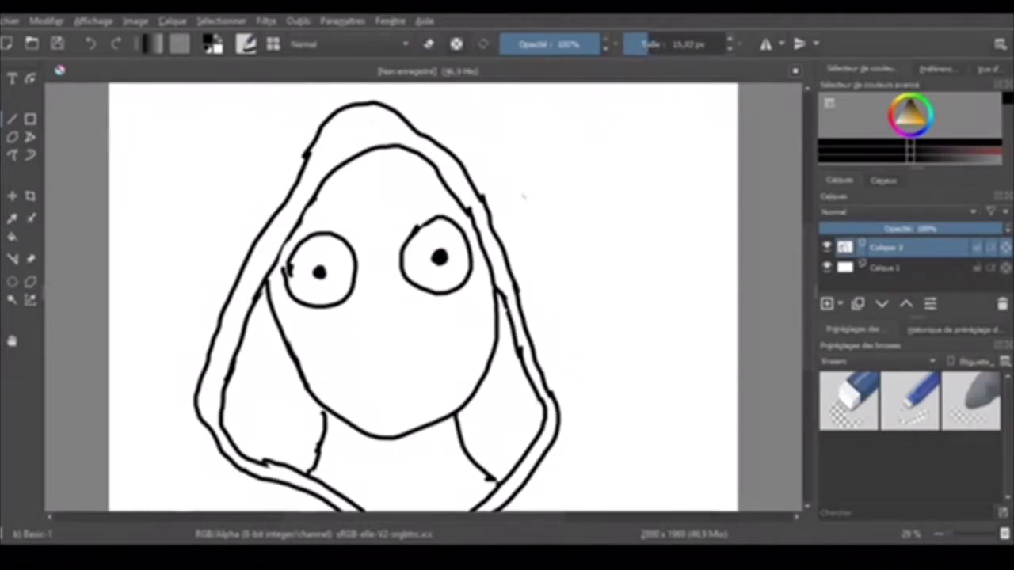
mouse_move(306, 345)
left_mouse_down()
mouse_move(326, 368)
mouse_move(385, 396)
mouse_move(456, 370)
mouse_move(481, 338)
mouse_move(481, 313)
left_mouse_up()
key("e")
key("e")
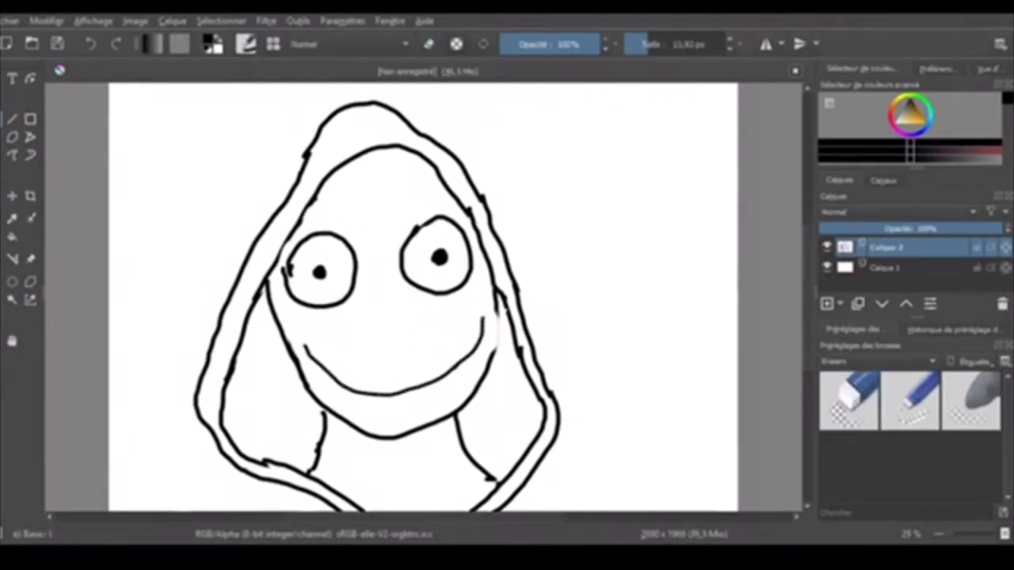
mouse_move(299, 345)
left_mouse_down()
mouse_move(493, 316)
mouse_move(491, 354)
left_mouse_up()
Divide the mouth into teeth with five short vertical lines
left_click_drag(446, 329, 449, 369)
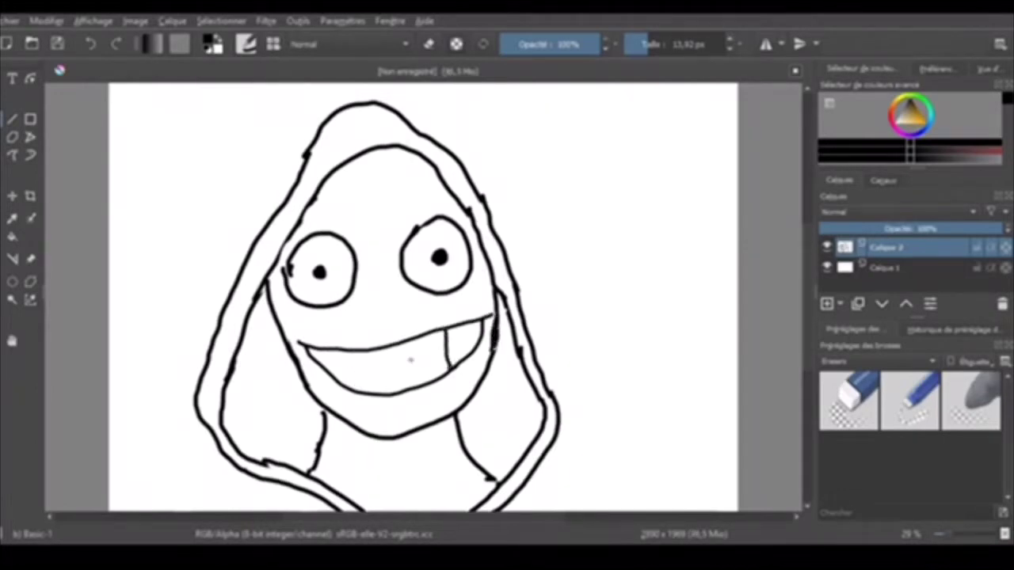
left_click_drag(410, 340, 406, 384)
left_click_drag(365, 350, 364, 391)
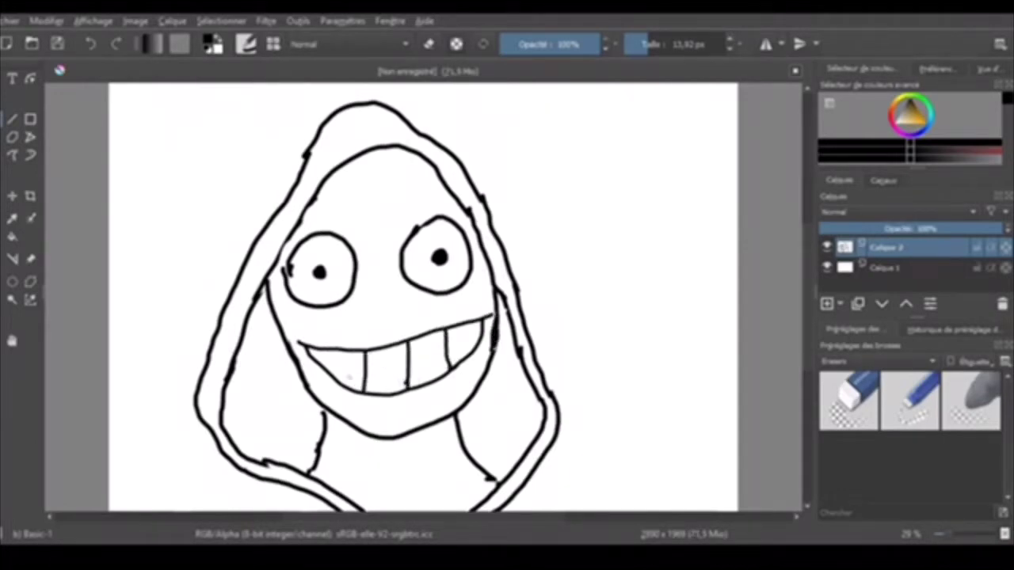
left_click_drag(332, 351, 329, 371)
left_click_drag(473, 323, 469, 346)
Draw a shoulder line on each side below the hood, redrawing the right shoulder with a gentler slope
mouse_move(554, 394)
left_mouse_down()
mouse_move(628, 431)
mouse_move(659, 511)
left_mouse_up()
left_click_drag(227, 460, 176, 519)
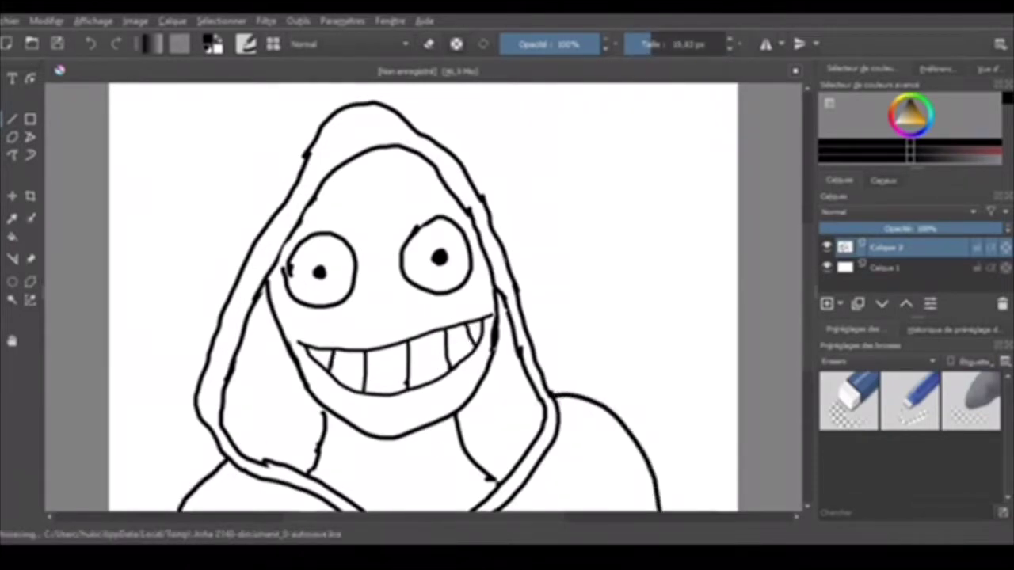
left_click(848, 402)
left_click_drag(582, 396, 629, 450)
key("e")
left_click_drag(547, 383, 662, 511)
key("e")
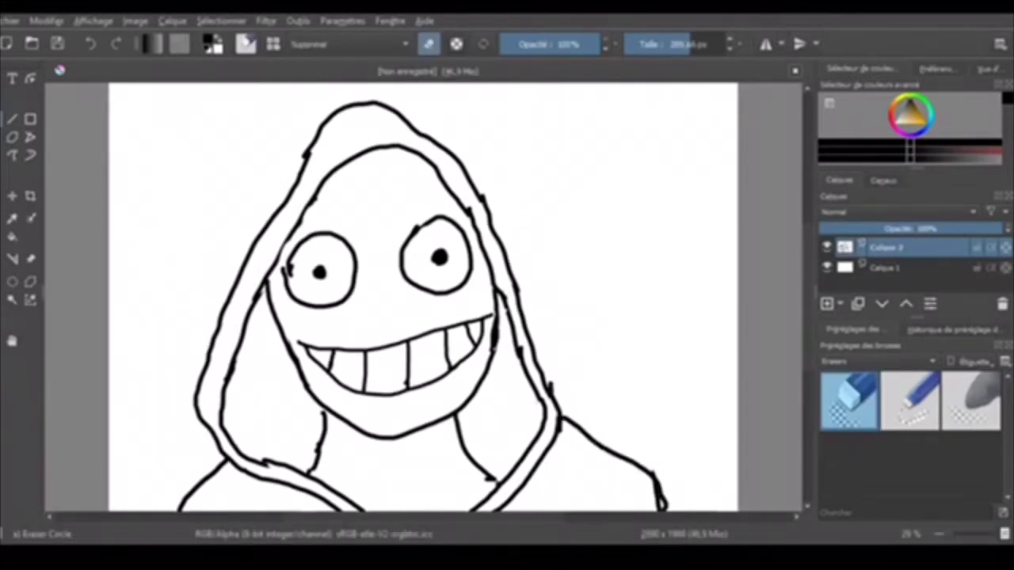
Erase the ragged lower end of the right shoulder line and redraw it curving down past the view's lower edge
key("/")
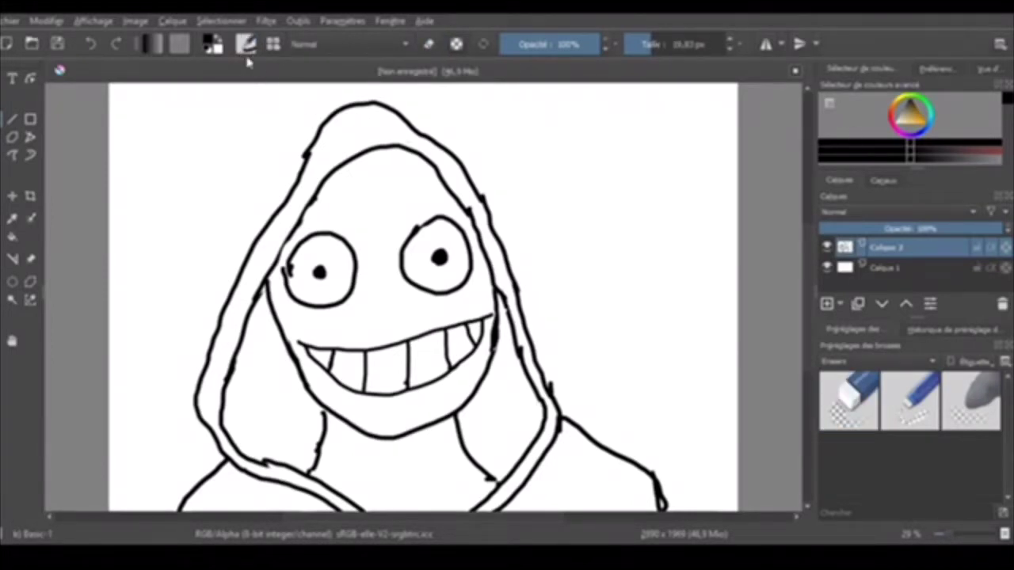
key("/")
left_click_drag(660, 480, 667, 507)
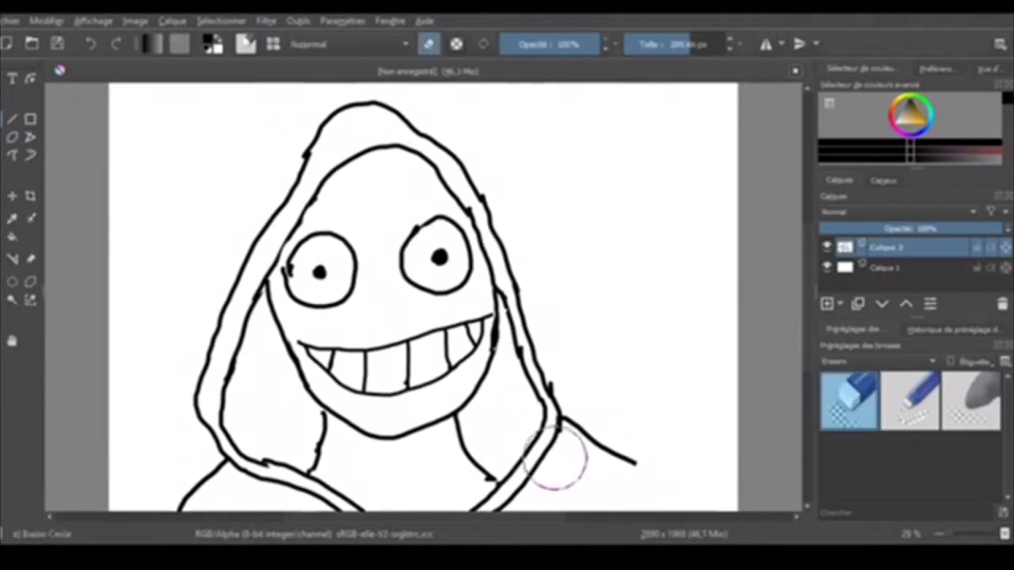
key("/")
left_click_drag(635, 464, 664, 511)
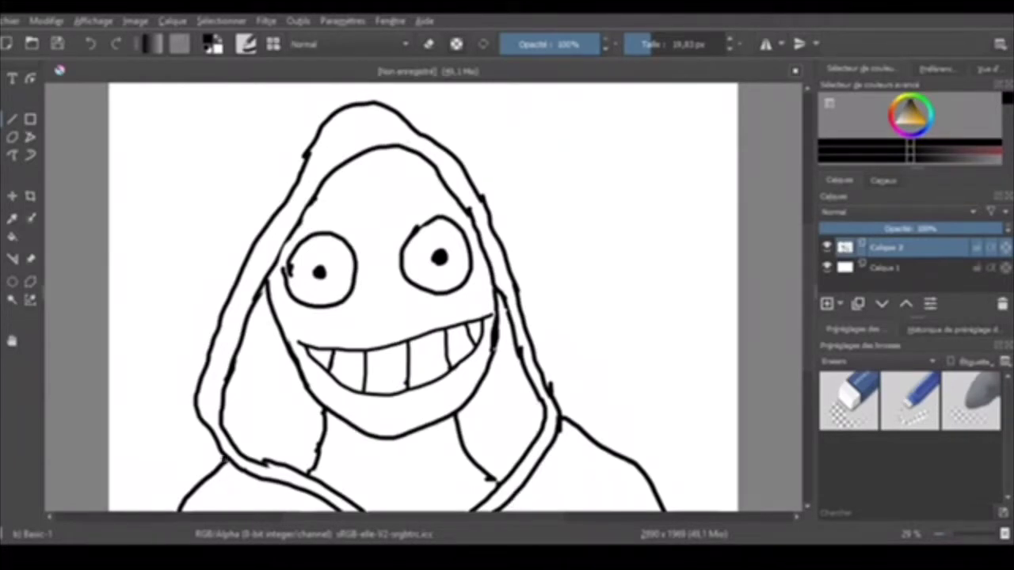
Draw a pair of strap lines on each shoulder beside the hood, cleaning up the hood outline next to them
left_click_drag(225, 458, 247, 510)
left_click_drag(259, 473, 274, 512)
left_click_drag(556, 428, 540, 511)
left_click_drag(590, 440, 567, 512)
key("e")
key("e")
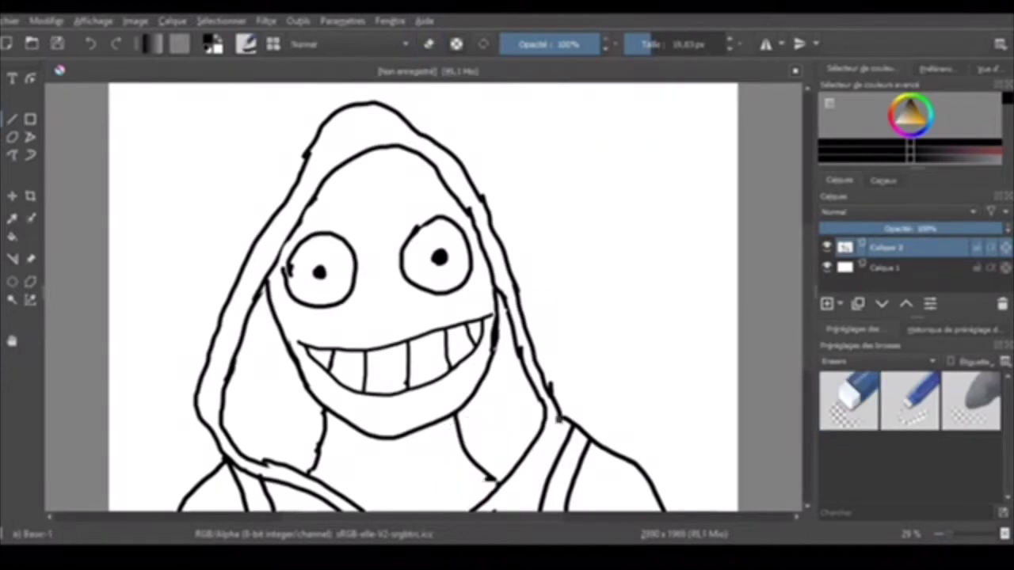
Reduce the brush size to 10.36 px and add fine detail strokes inside both shoulder straps
left_click_drag(654, 49, 646, 47)
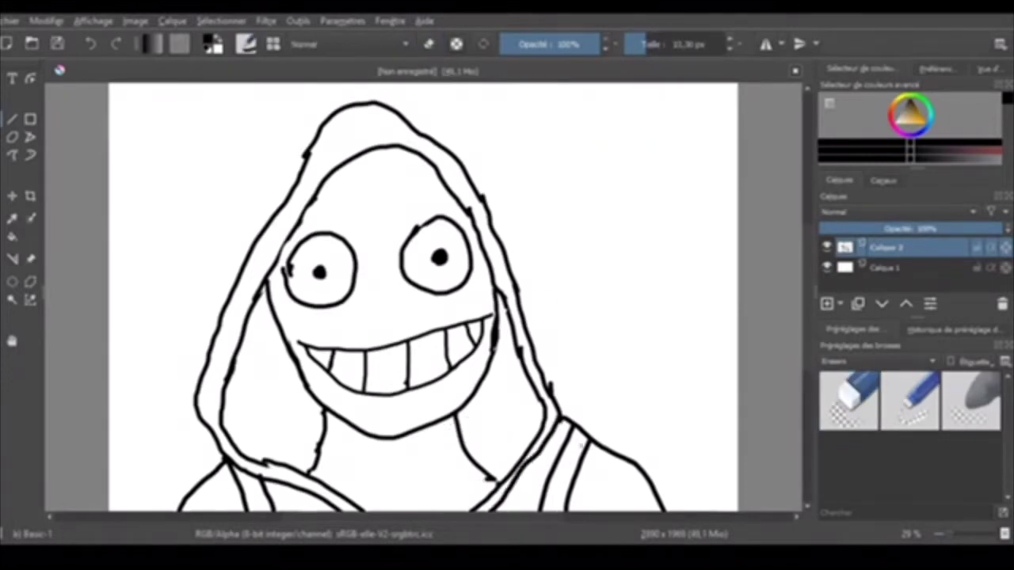
left_click_drag(577, 446, 553, 512)
left_click_drag(242, 470, 263, 513)
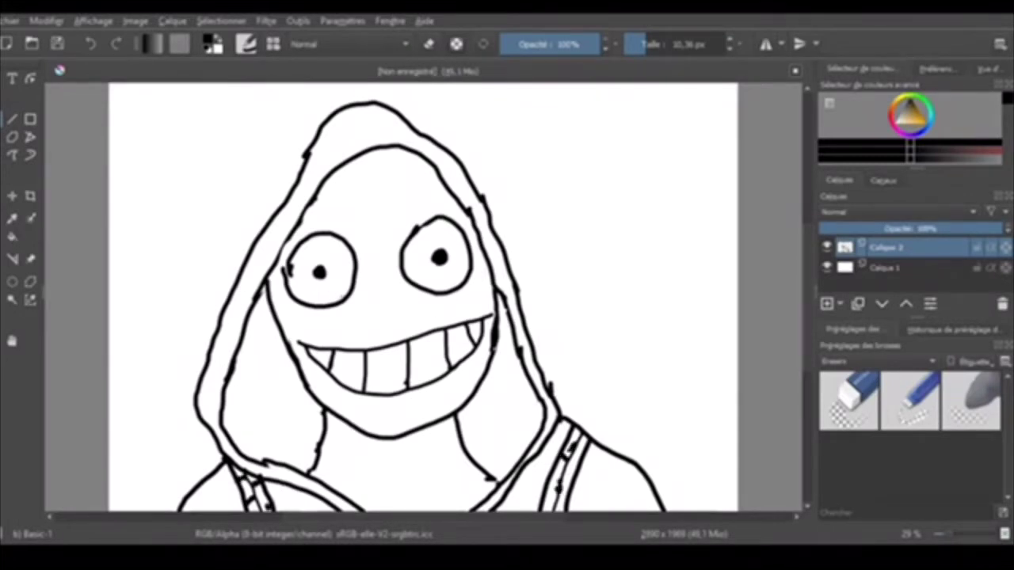
Rework the small tooth at the right mouth corner and draw a small striped band across the hood's left edge
key("slash")
left_click_drag(464, 359, 480, 316)
key("slash")
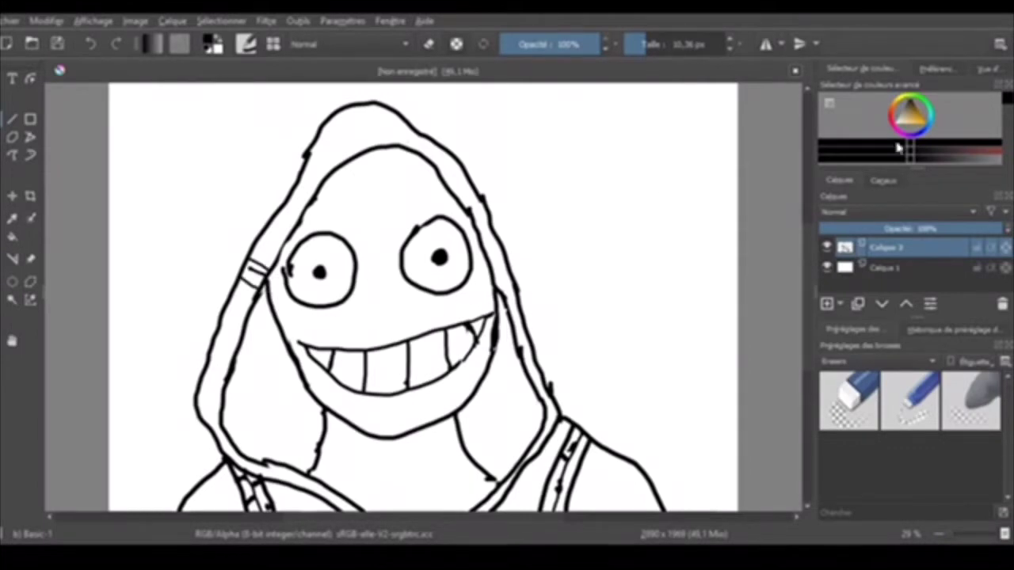
Pick a light grey and flood-fill the face with it
left_click_drag(899, 147, 900, 125)
left_click(12, 237)
left_click(304, 284)
left_click(424, 315)
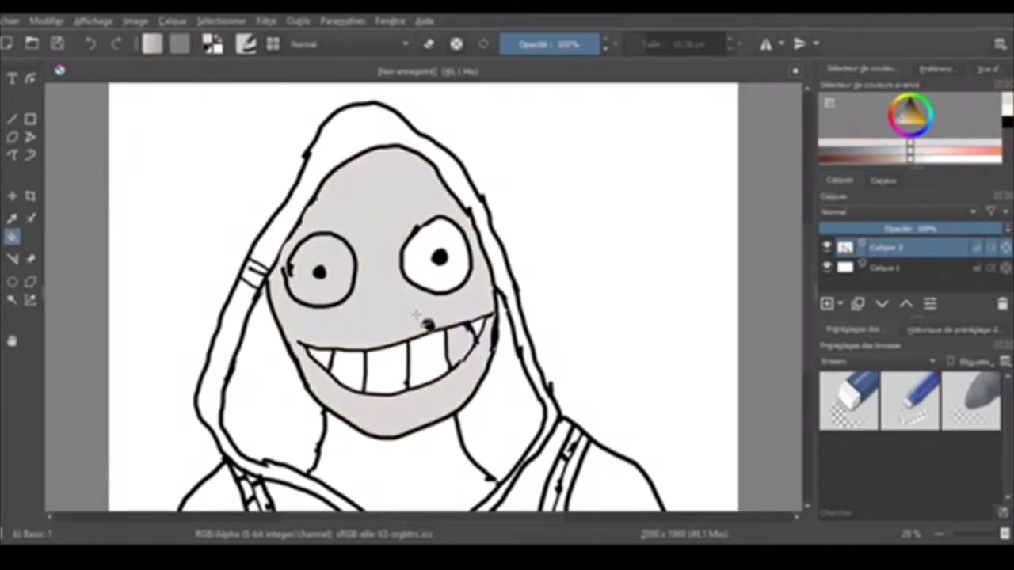
Patch the right tooth's outline in black, fill that tooth white and refill the face with a near-white shade
left_click(910, 99)
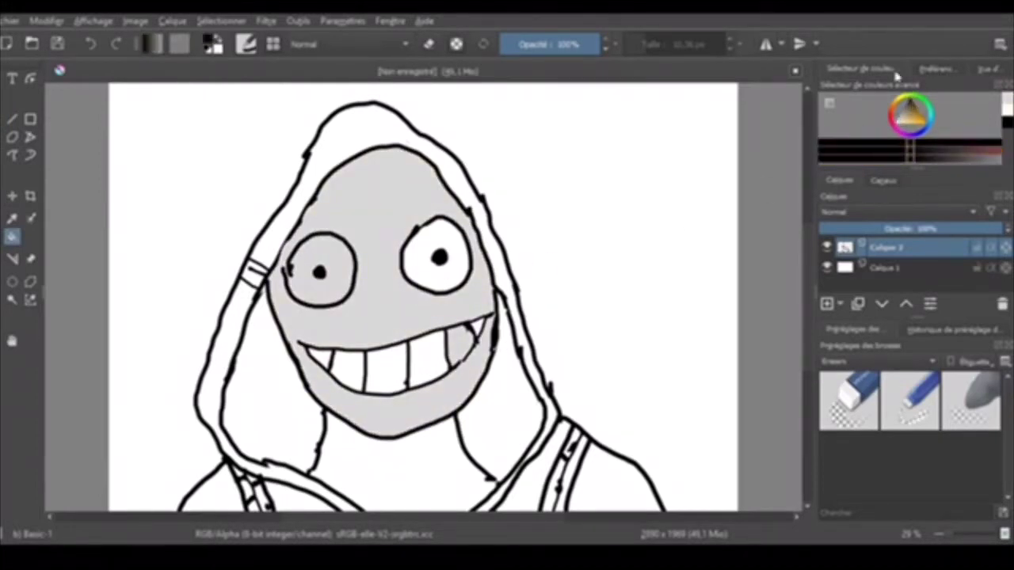
left_click(1, 119)
left_click(898, 124)
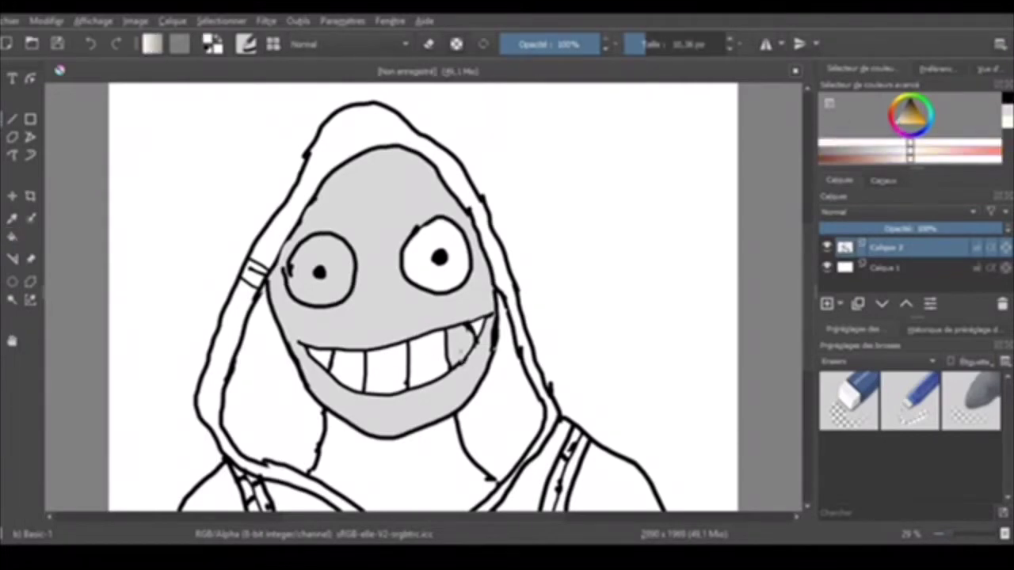
left_click(12, 237)
left_click(463, 346)
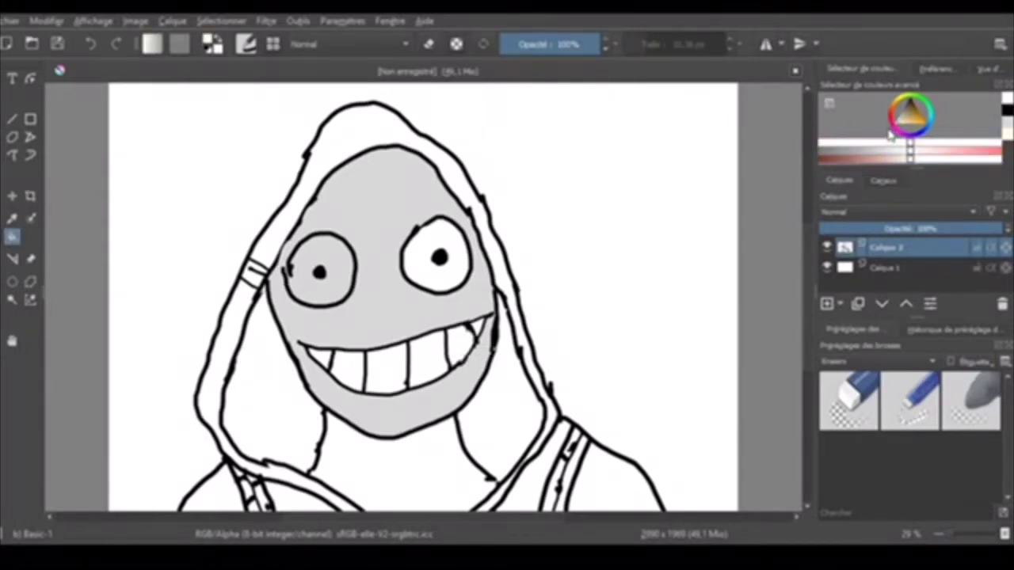
left_click(374, 295)
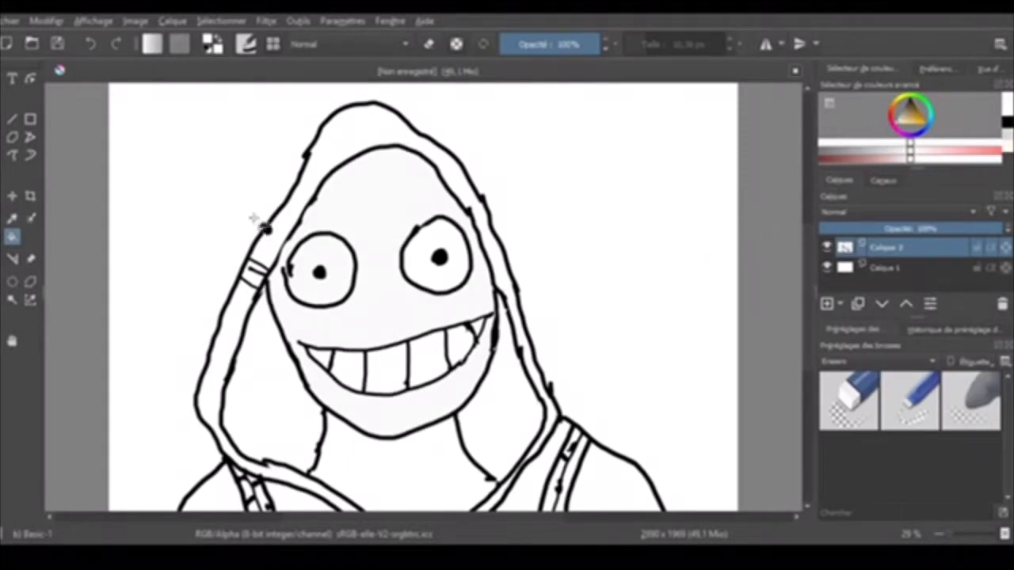
Pick a dark grey and paint a vertical streak through the left eye down onto the cheek
left_click(1, 119)
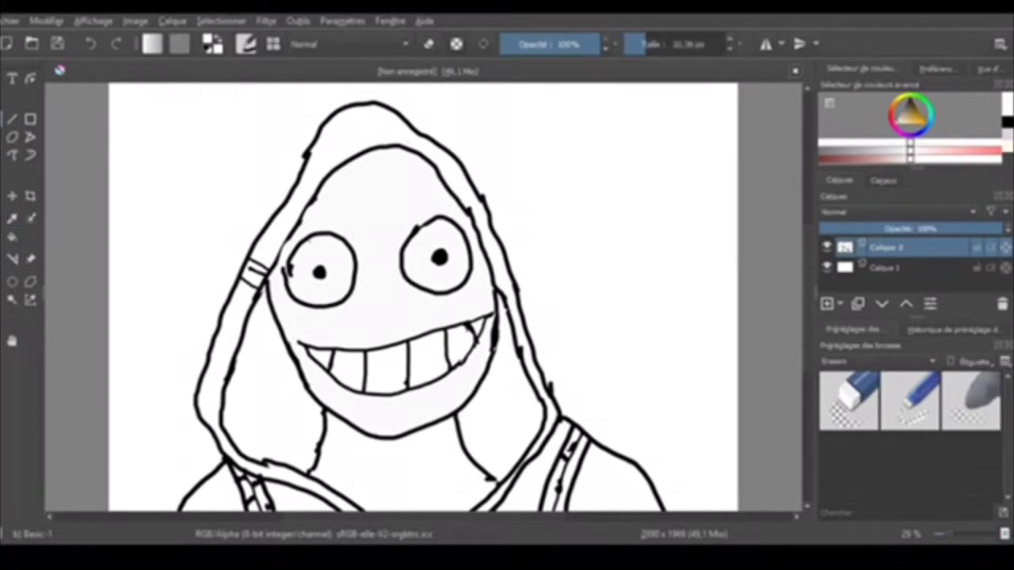
left_click(903, 120)
left_click(373, 262)
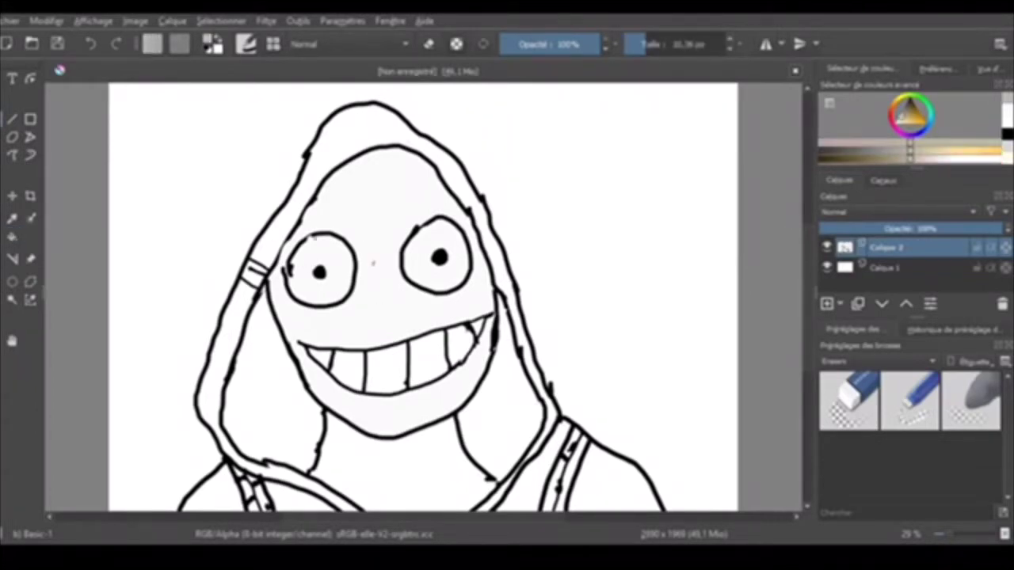
left_click_drag(901, 120, 910, 111)
left_click(905, 114)
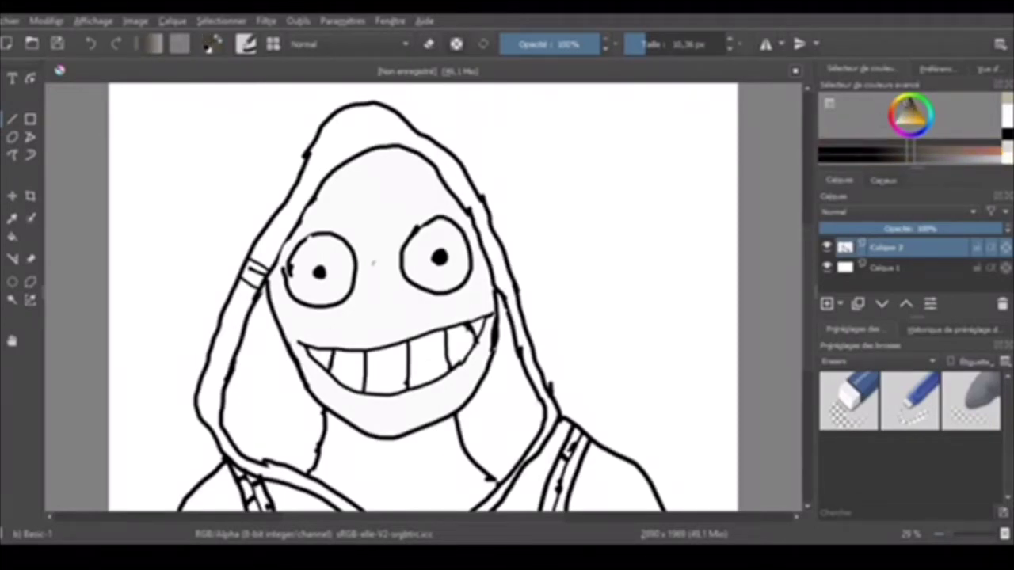
left_click_drag(307, 236, 327, 331)
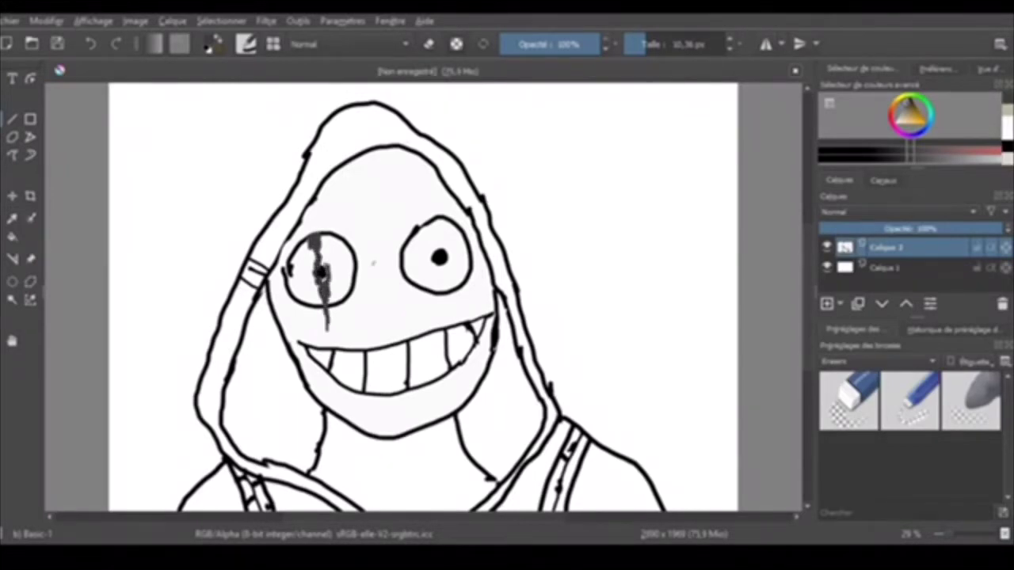
Widen and lengthen the dark streak over the left eye and erase part of that eye's outer outline
left_click_drag(324, 268, 323, 236)
key("slash")
mouse_move(286, 276)
left_mouse_down()
mouse_move(306, 241)
mouse_move(300, 258)
left_mouse_up()
key("slash")
mouse_move(330, 339)
left_mouse_down()
mouse_move(330, 299)
mouse_move(310, 262)
mouse_move(329, 291)
left_mouse_up()
Repaint the left eye's pupil in near-black over the streak with a larger 15.27 px brush
left_click(910, 104)
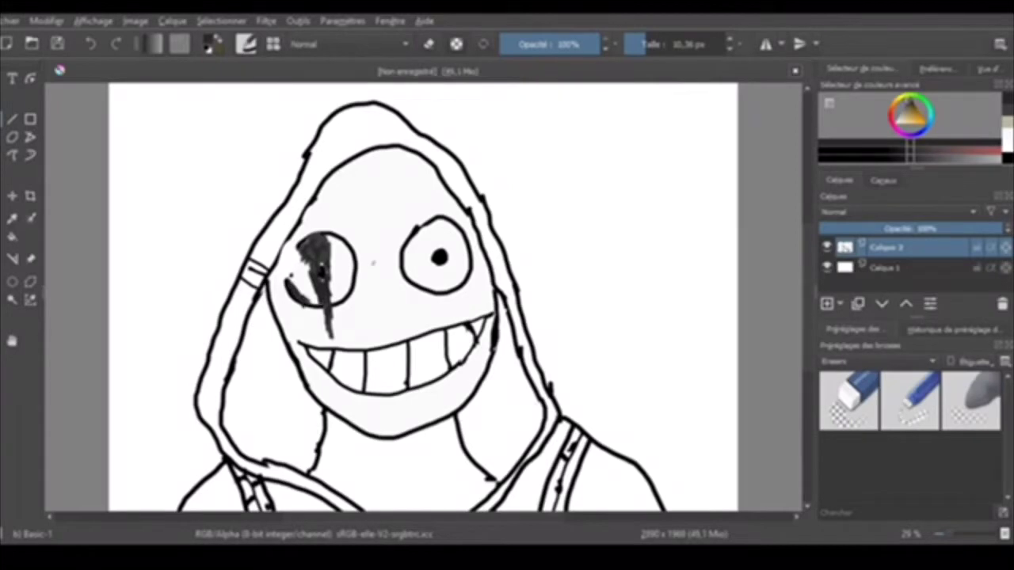
left_click(910, 109)
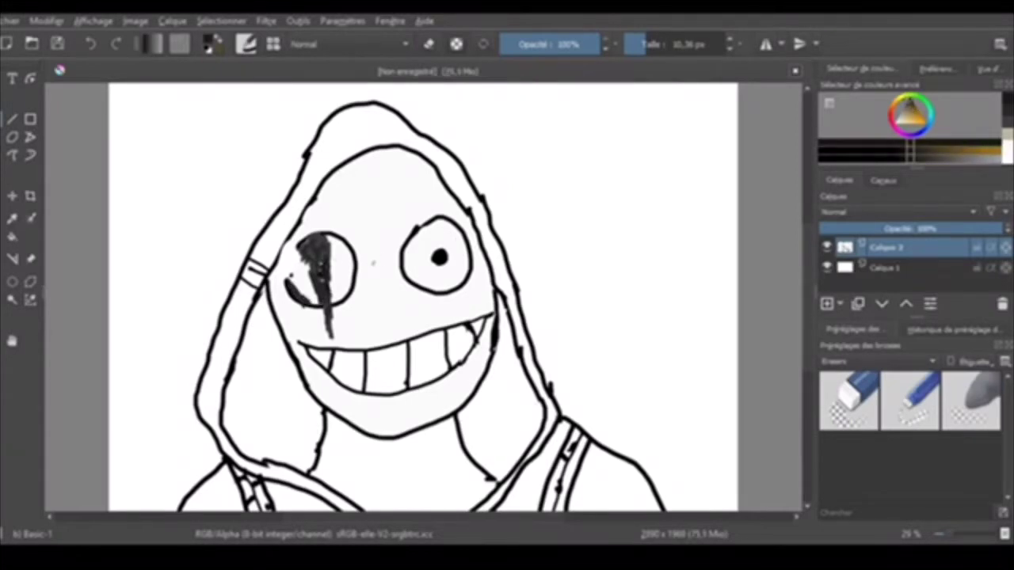
left_click(647, 45)
Pick a dark blue-grey and flood-fill the upper band of the hood
mouse_move(895, 105)
left_mouse_down()
mouse_move(925, 110)
mouse_move(924, 134)
mouse_move(904, 115)
left_mouse_up()
left_click(13, 237)
left_click(323, 163)
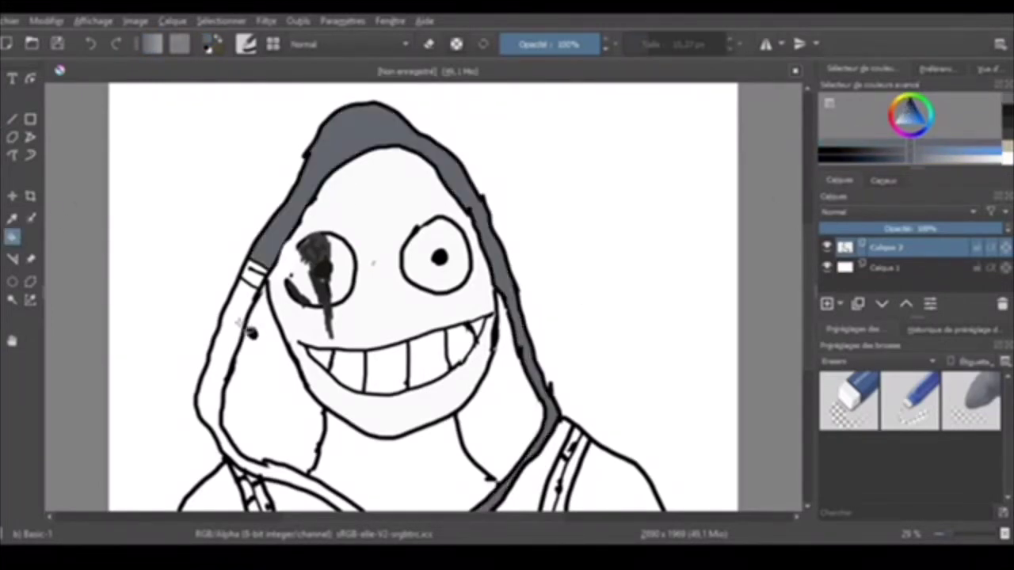
Try to fill the lower left hood band, the right straps and the right shoulder with the same blue-grey
left_click(237, 325)
left_click(532, 491)
left_click(553, 489)
left_click(572, 486)
left_click(578, 478)
left_click(593, 471)
Undo all the blue-grey fills on the hood, straps and shoulder
left_click(90, 44)
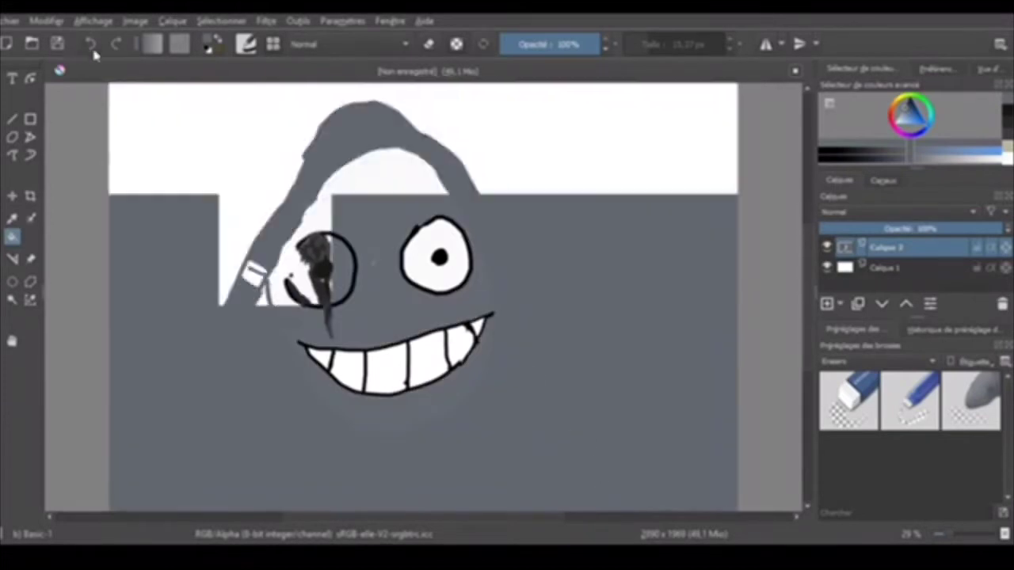
left_click(90, 44)
left_click(90, 44)
left_click(90, 44)
left_click(90, 44)
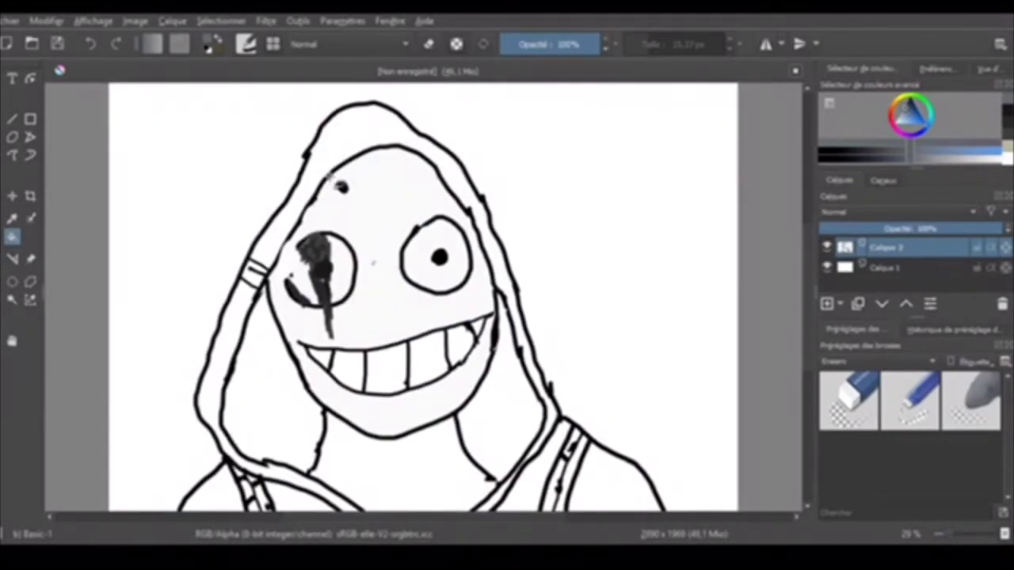
Fill both sections of the hood band and the strap areas on the right shoulder with blue-grey
left_click(325, 169)
left_click(240, 320)
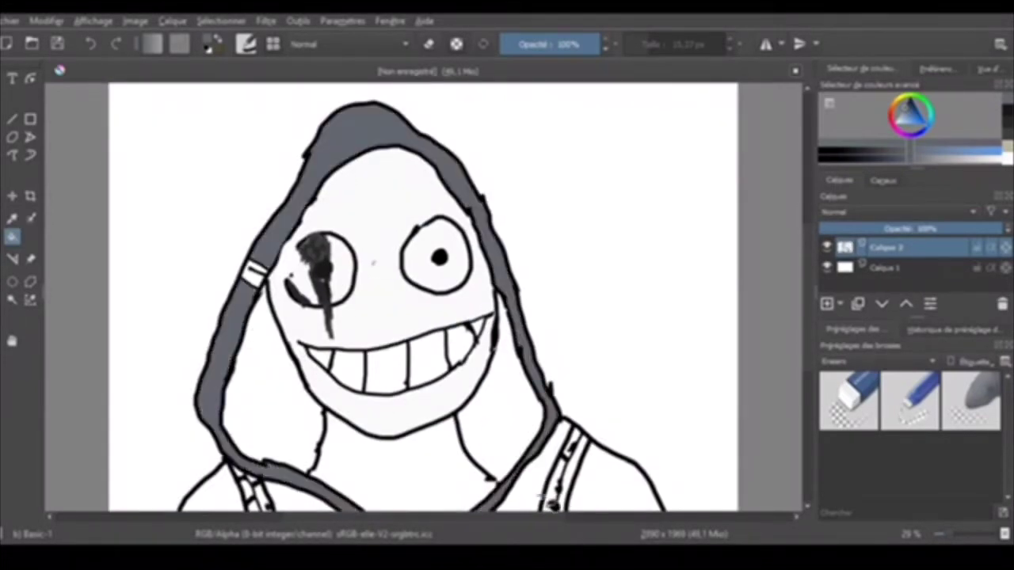
left_click(535, 490)
left_click(552, 500)
left_click(575, 484)
left_click(598, 478)
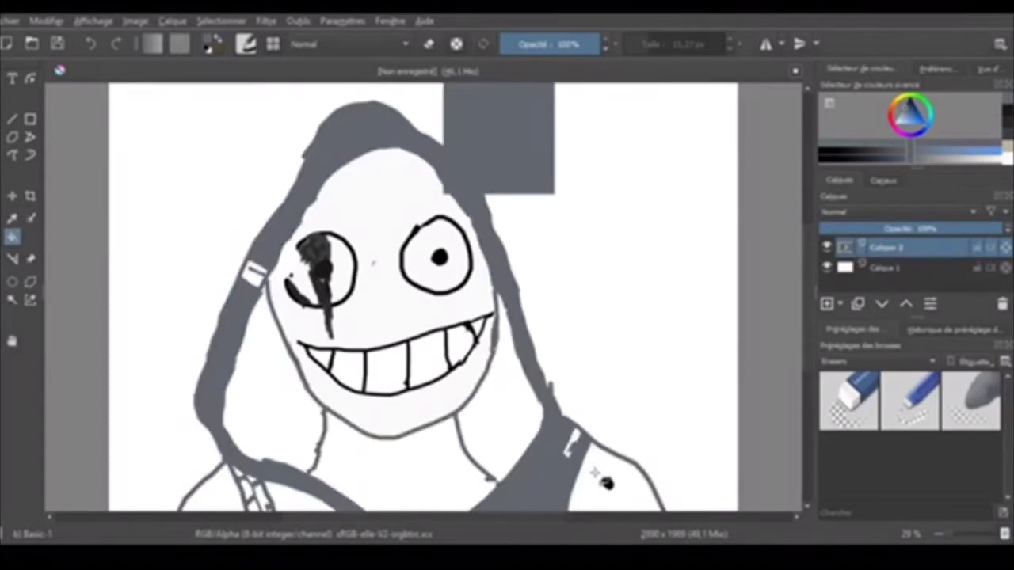
Undo the stray fill on the outlines and fill both shoulders, the left straps and the collar with blue-grey
left_click(93, 49)
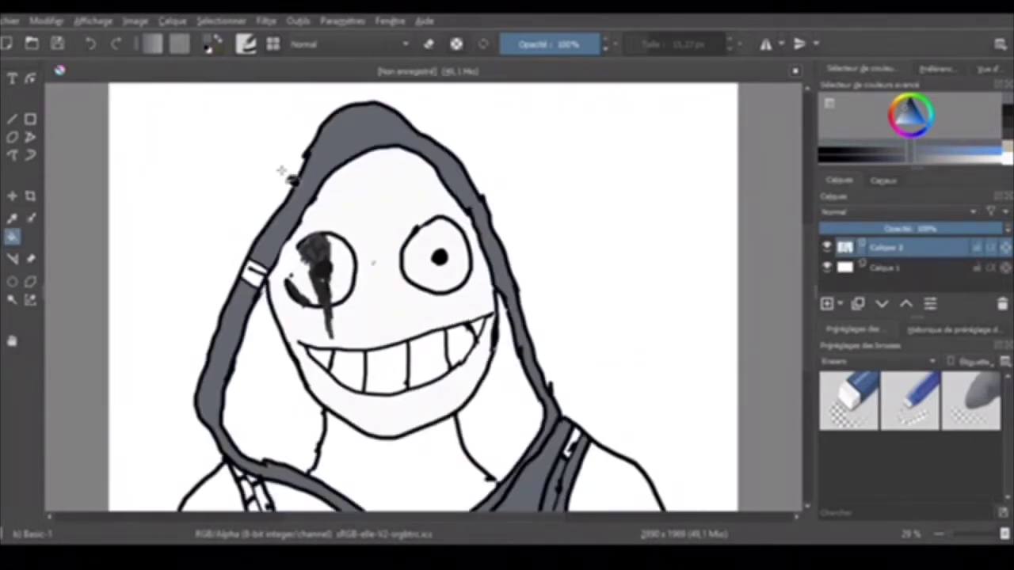
left_click(605, 482)
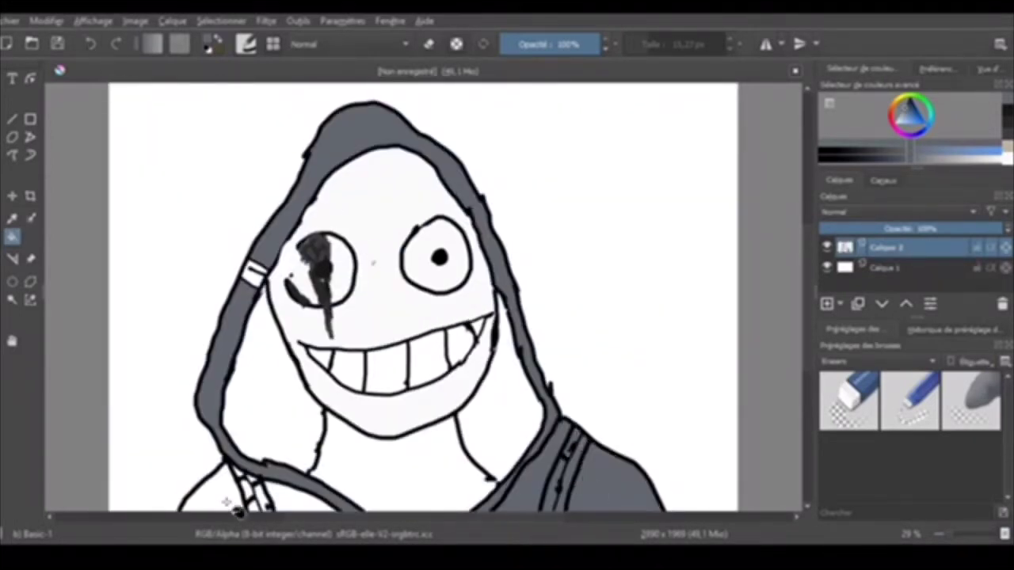
left_click(218, 497)
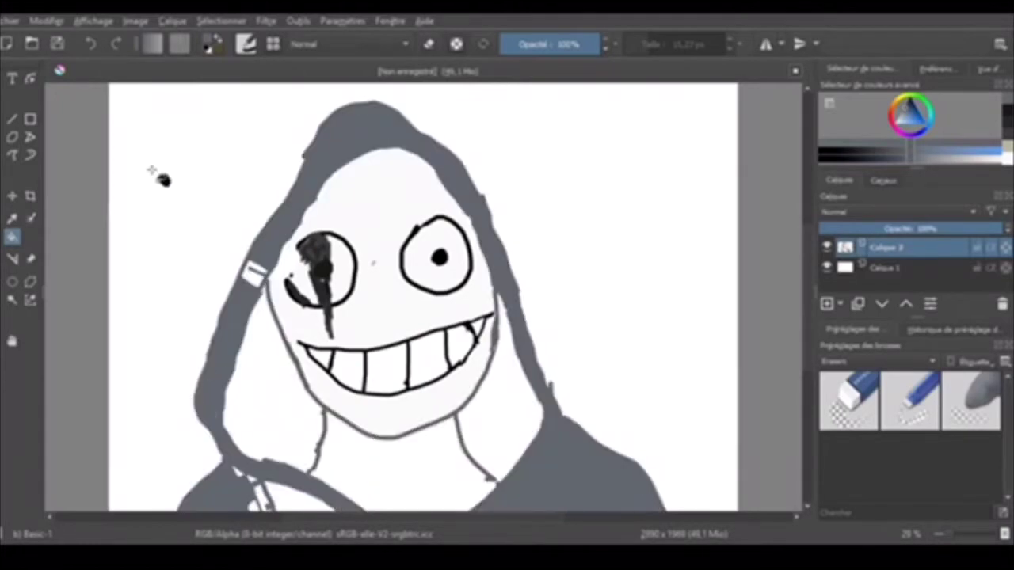
left_click(244, 478)
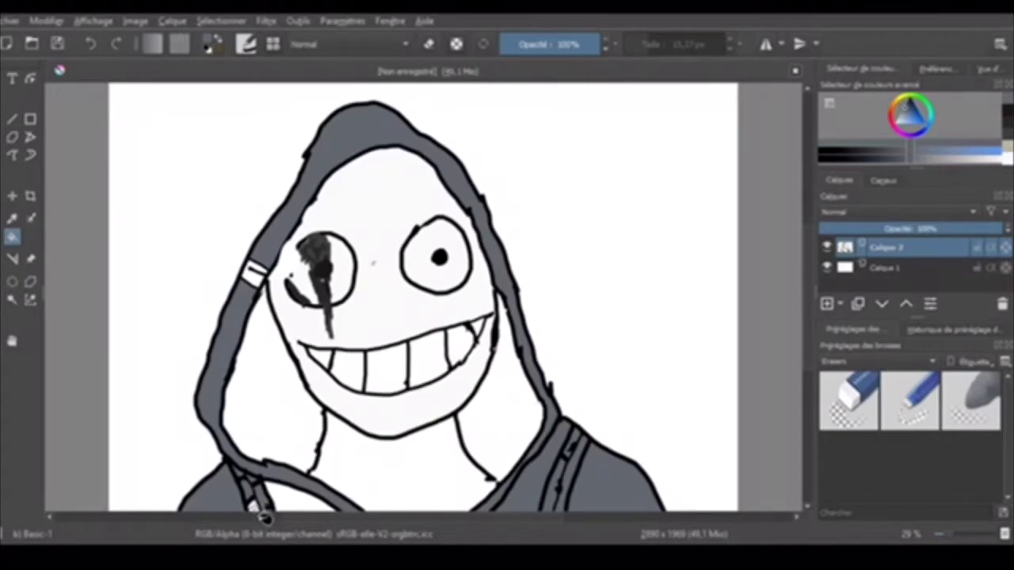
left_click(293, 511)
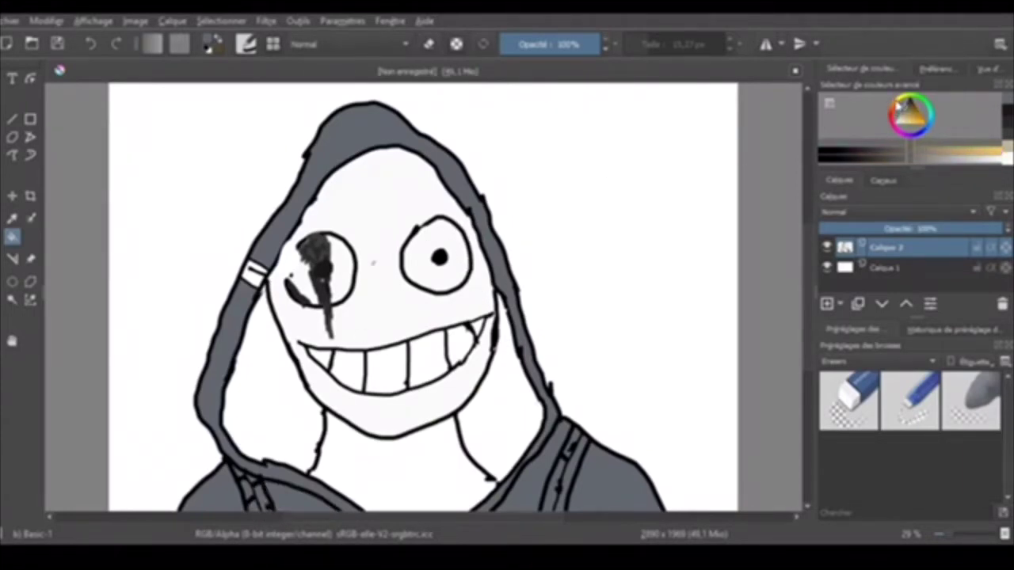
Pick a muted tan and flood-fill the neck area below the face
left_click(910, 134)
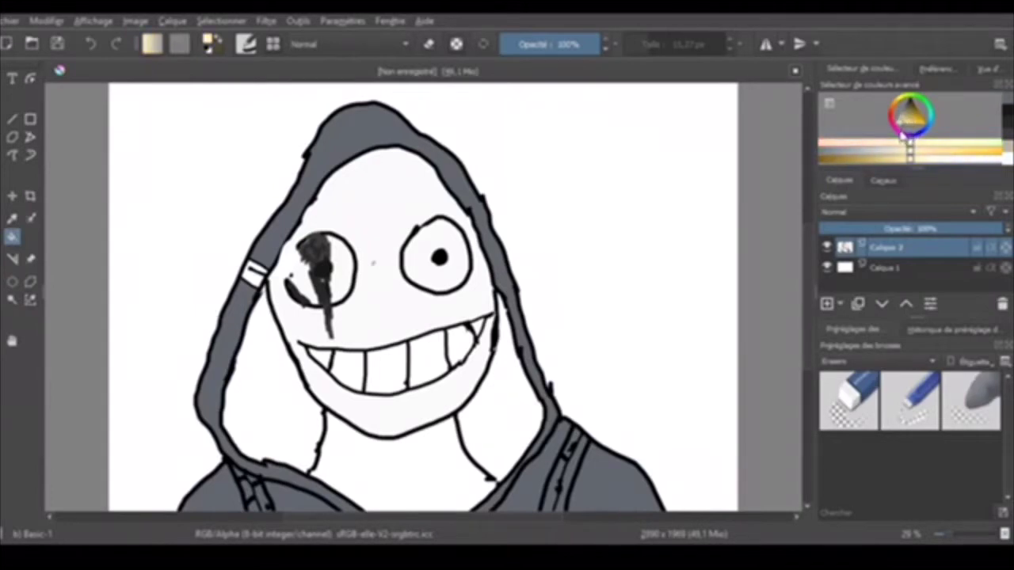
left_click(905, 126)
left_click(901, 121)
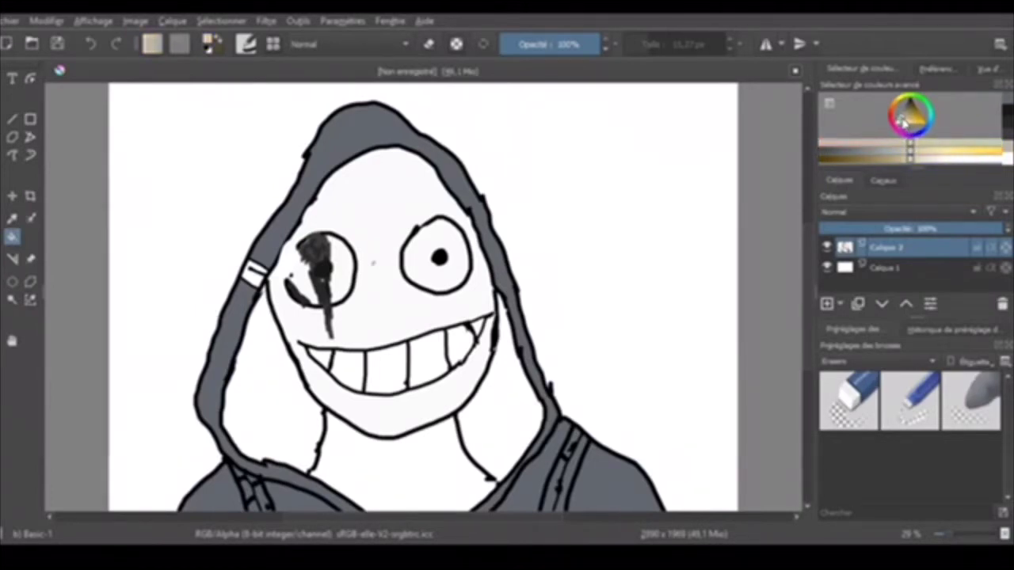
left_click(383, 479)
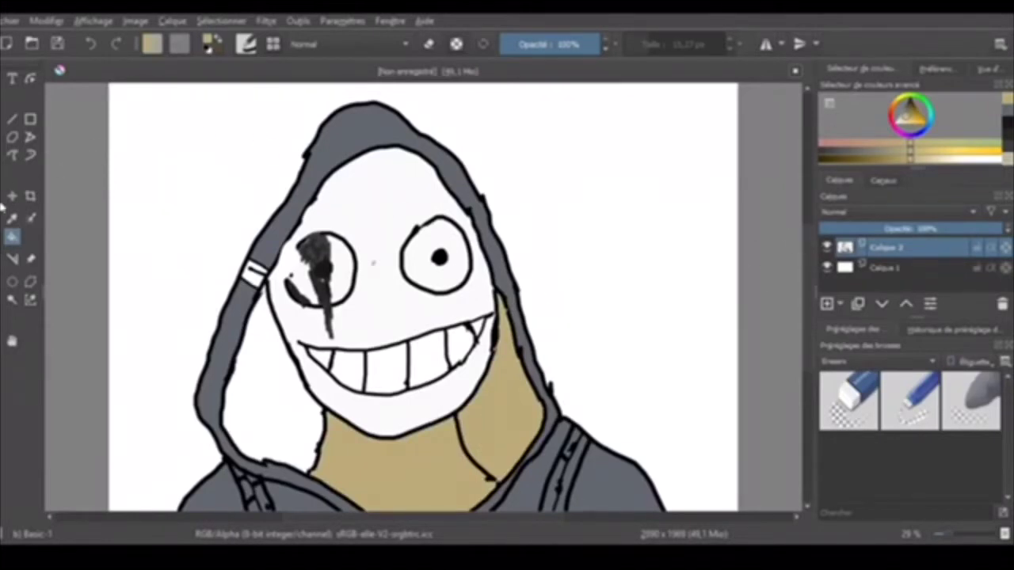
Touch up the lower end of the right neck line in black and fill the hood's left interior with black
left_click(1, 119)
left_click(905, 118)
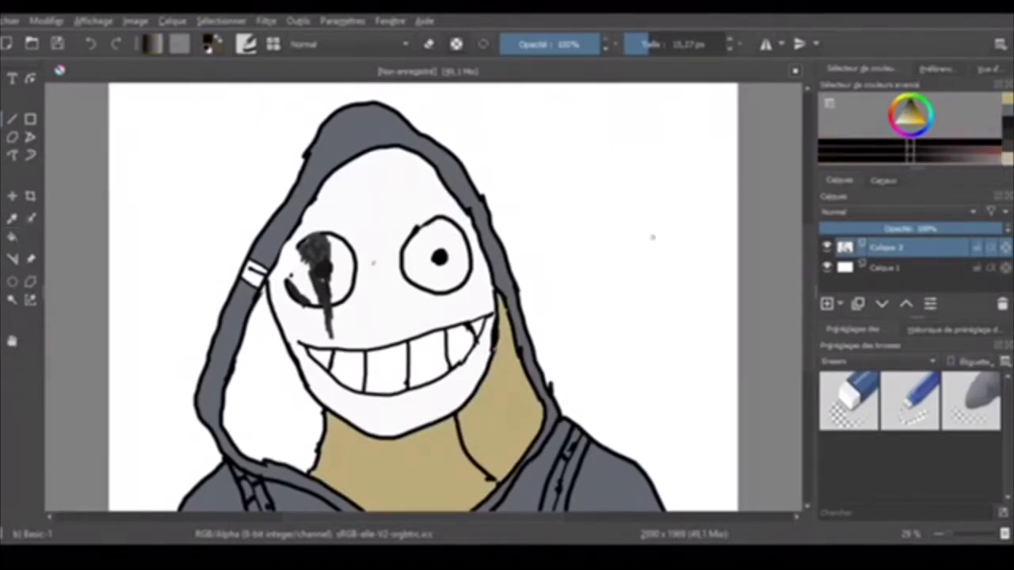
left_click_drag(492, 478, 500, 482)
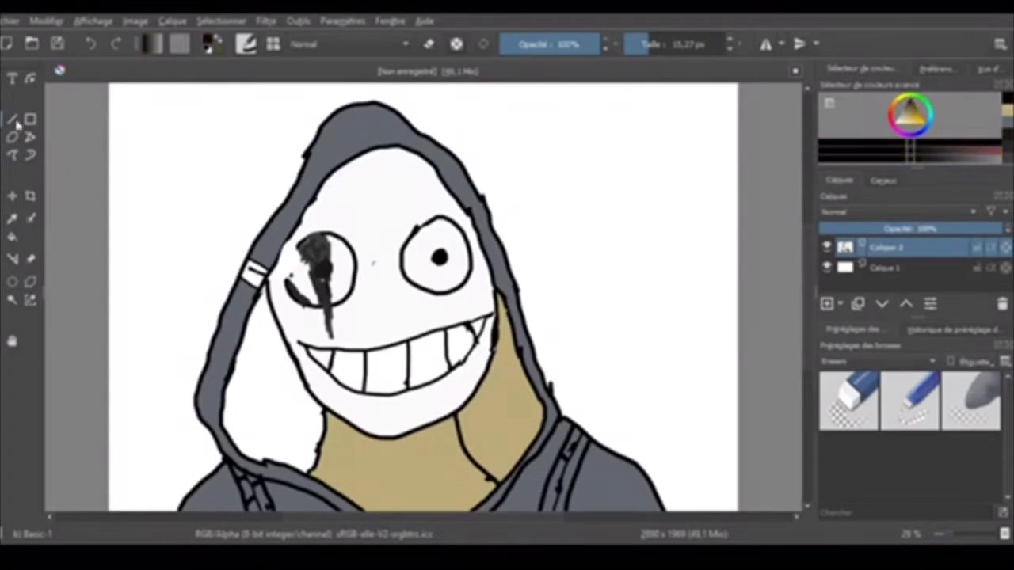
left_click(12, 236)
left_click(324, 427)
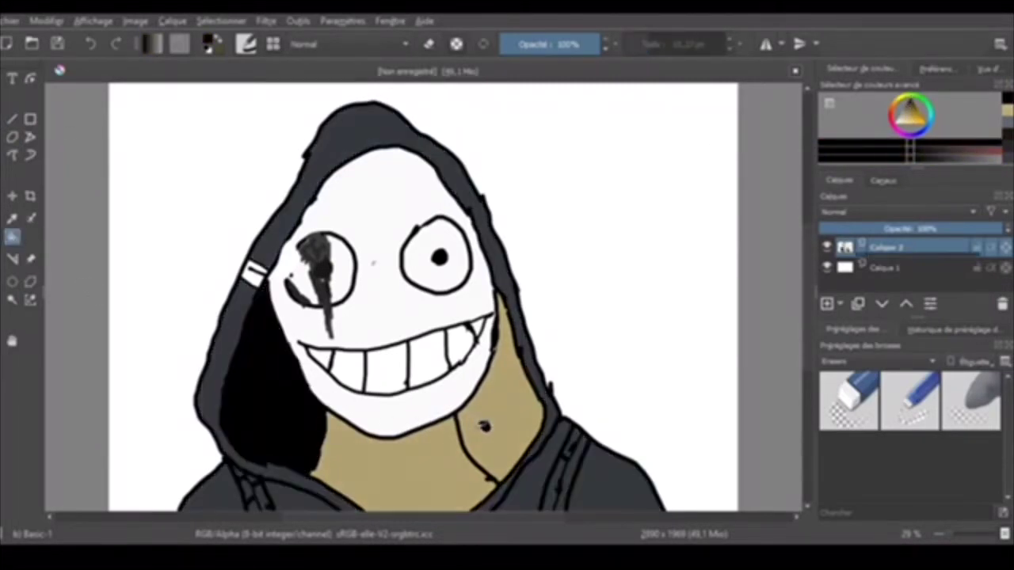
Try to flood-fill the hood's interior right of the face with black, undoing each fill
left_click(480, 426)
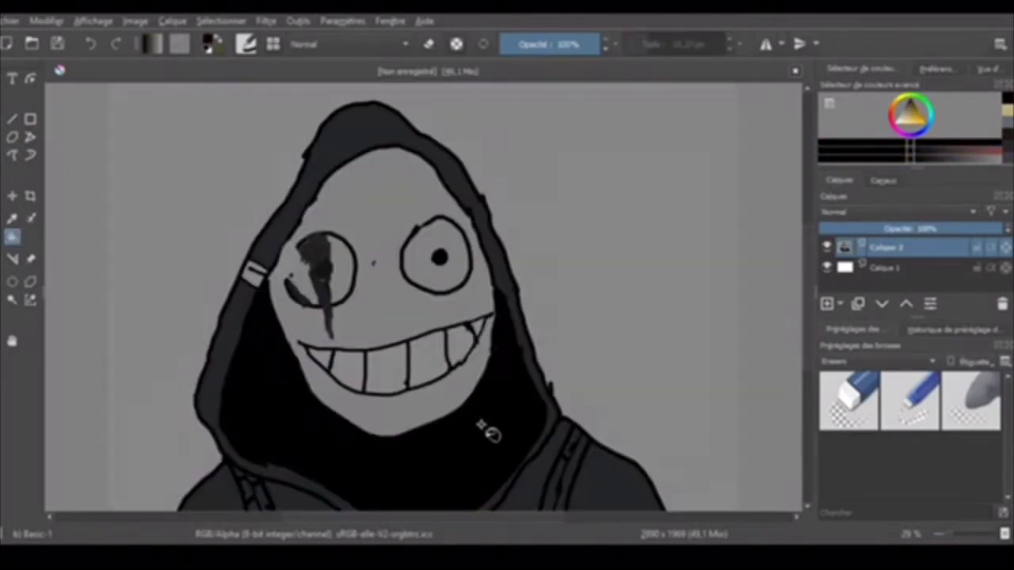
left_click(88, 44)
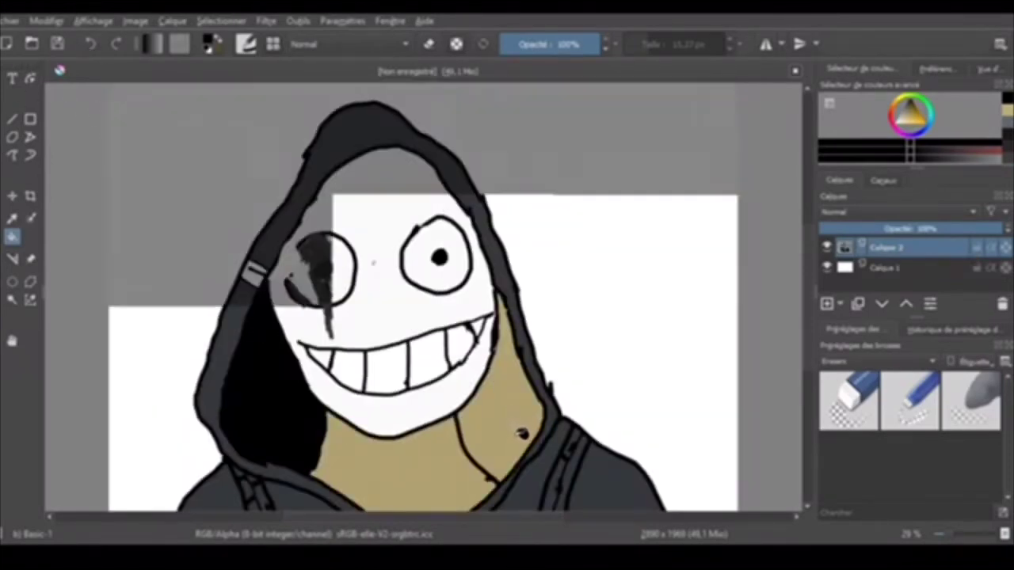
left_click(80, 42)
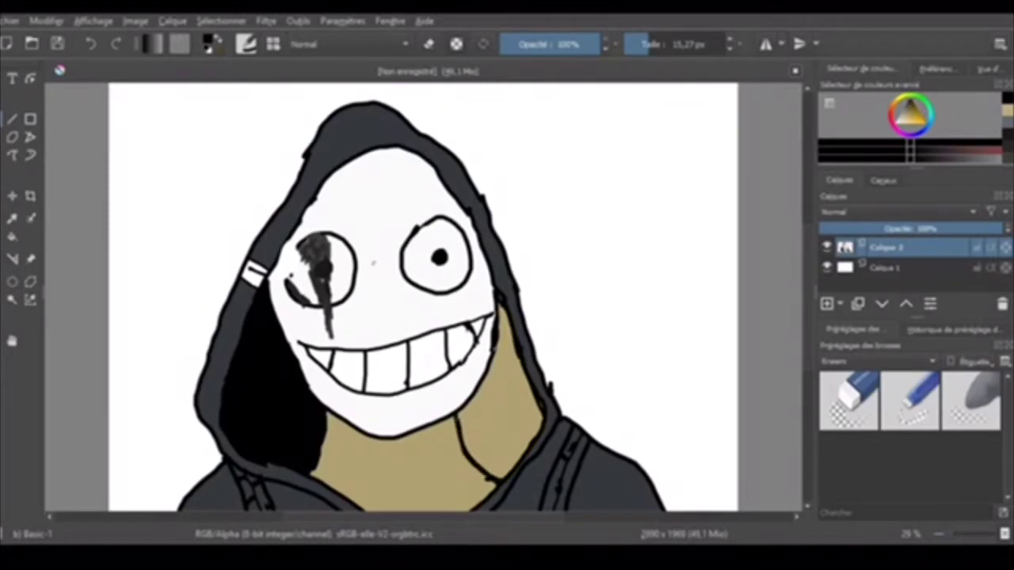
left_click(12, 236)
left_click(513, 444)
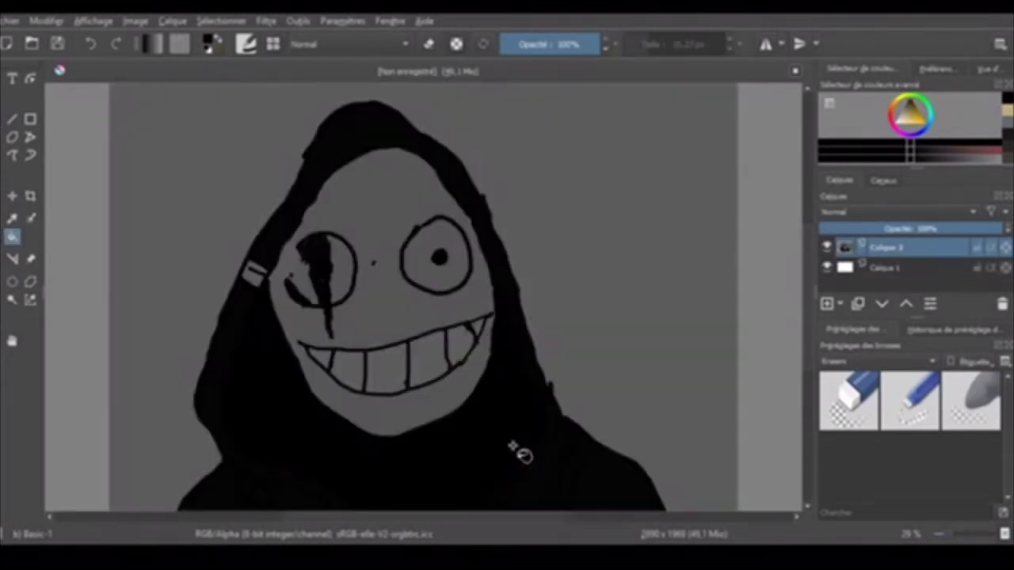
left_click(90, 45)
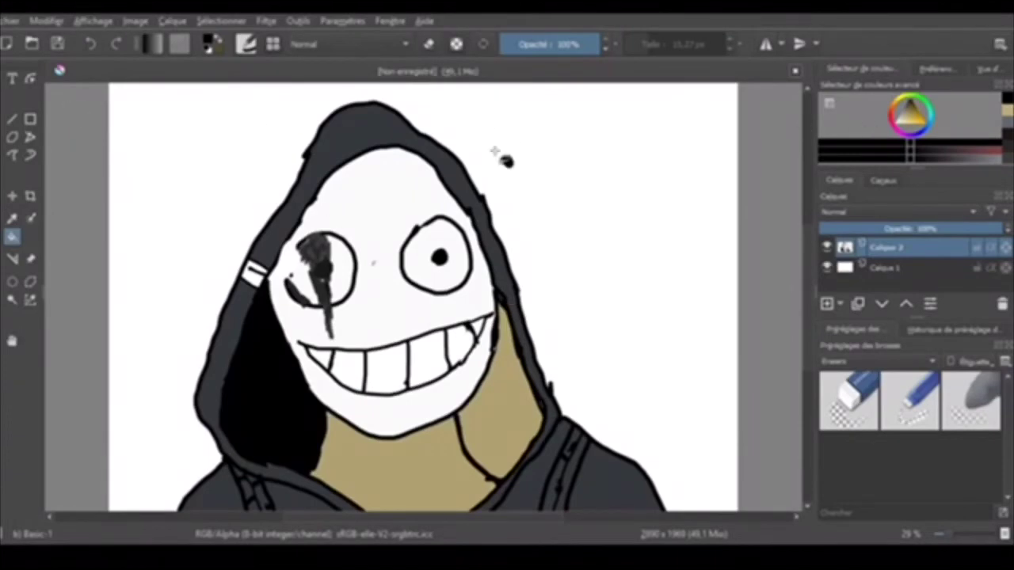
Paint the hood's right interior black by hand with a brush of about 101 px
left_click(11, 119)
mouse_move(497, 386)
left_mouse_down()
mouse_move(493, 424)
mouse_move(514, 435)
mouse_move(501, 466)
mouse_move(469, 426)
mouse_move(497, 377)
left_mouse_up()
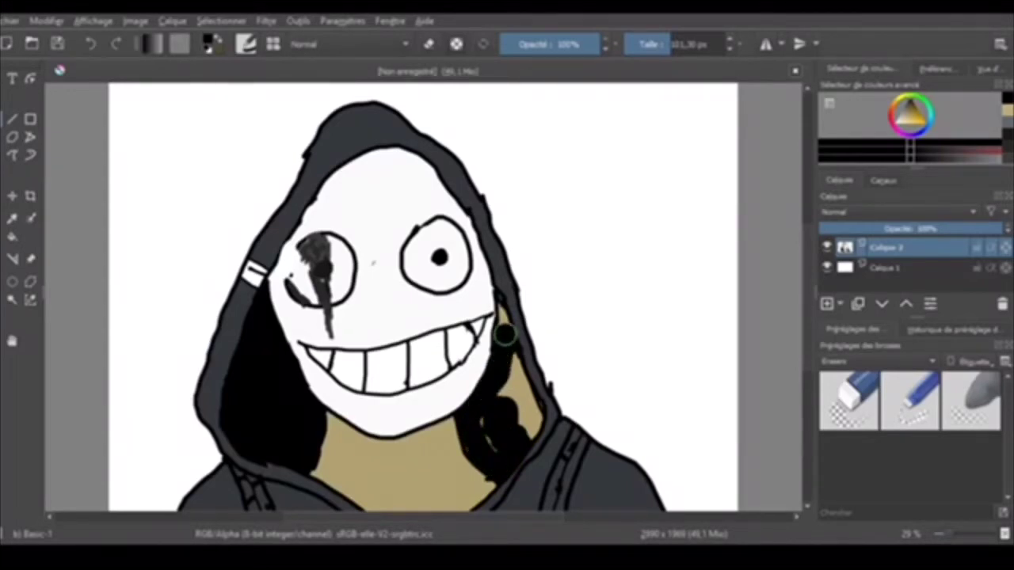
mouse_move(507, 323)
left_mouse_down()
mouse_move(503, 306)
mouse_move(500, 392)
mouse_move(514, 395)
mouse_move(513, 362)
mouse_move(528, 425)
mouse_move(489, 422)
mouse_move(500, 436)
left_mouse_up()
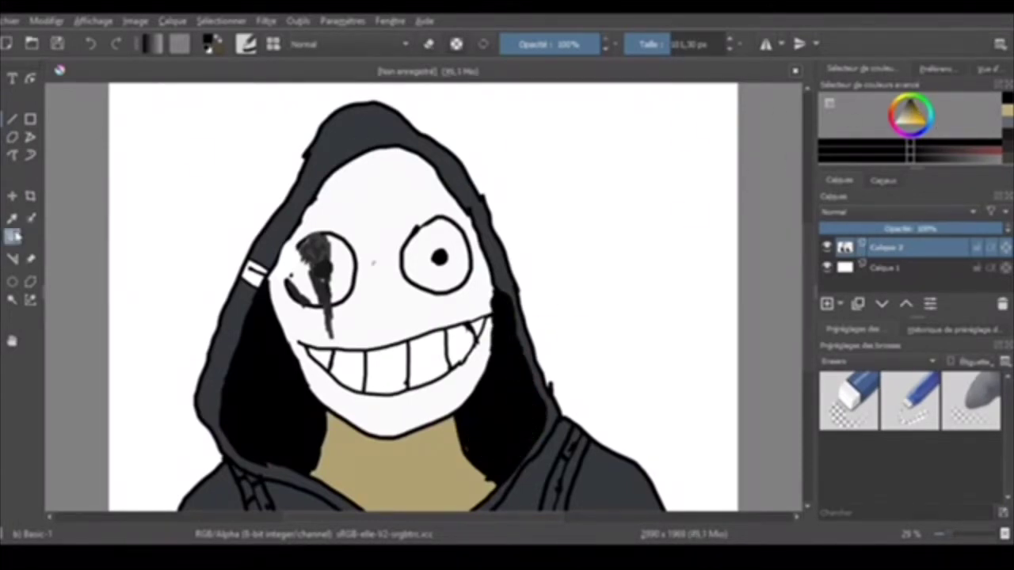
Sample the hood's dark grey and, with a 21.53 px brush, touch up its inner right edge and extend the scar above the left eye
left_click(12, 218)
left_click(505, 282)
left_click(2, 119)
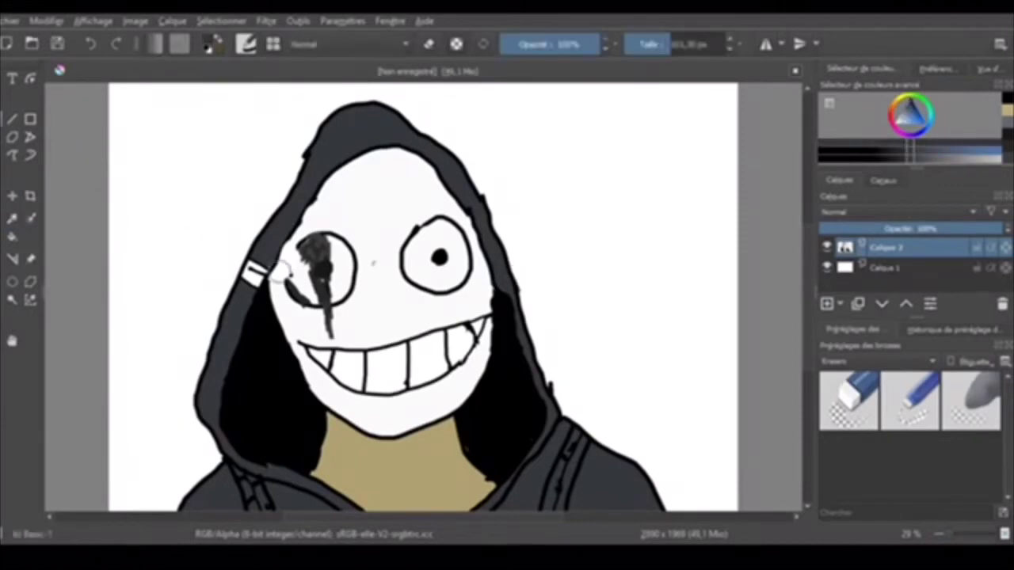
left_click_drag(669, 46, 658, 57)
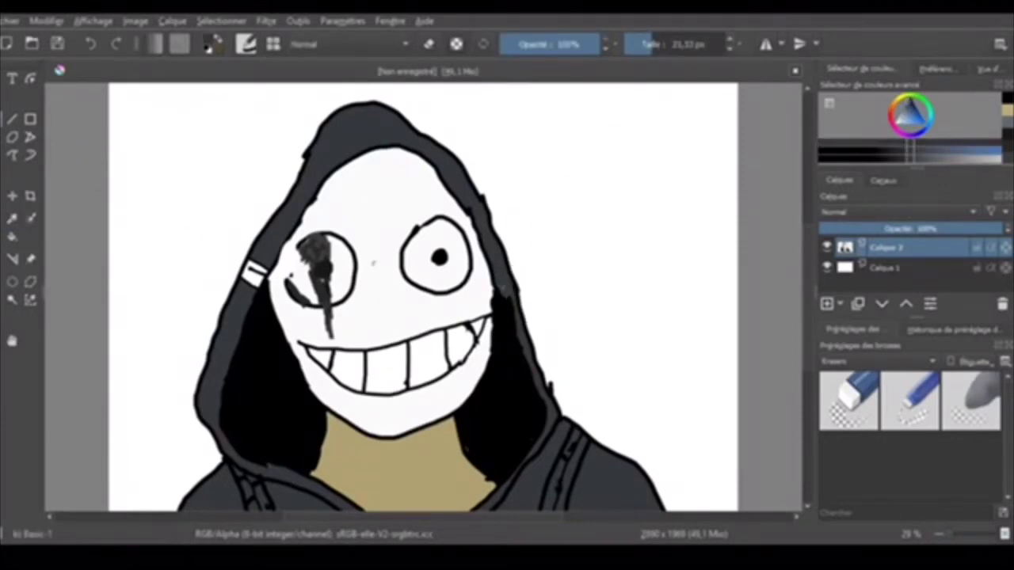
mouse_move(508, 290)
left_mouse_down()
mouse_move(510, 318)
mouse_move(523, 318)
left_mouse_up()
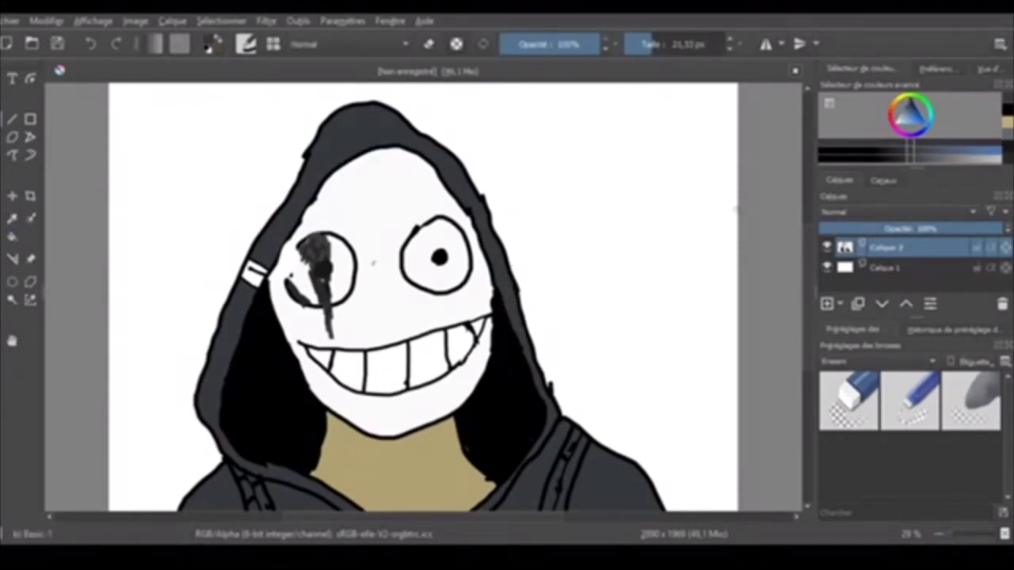
left_click_drag(311, 230, 330, 236)
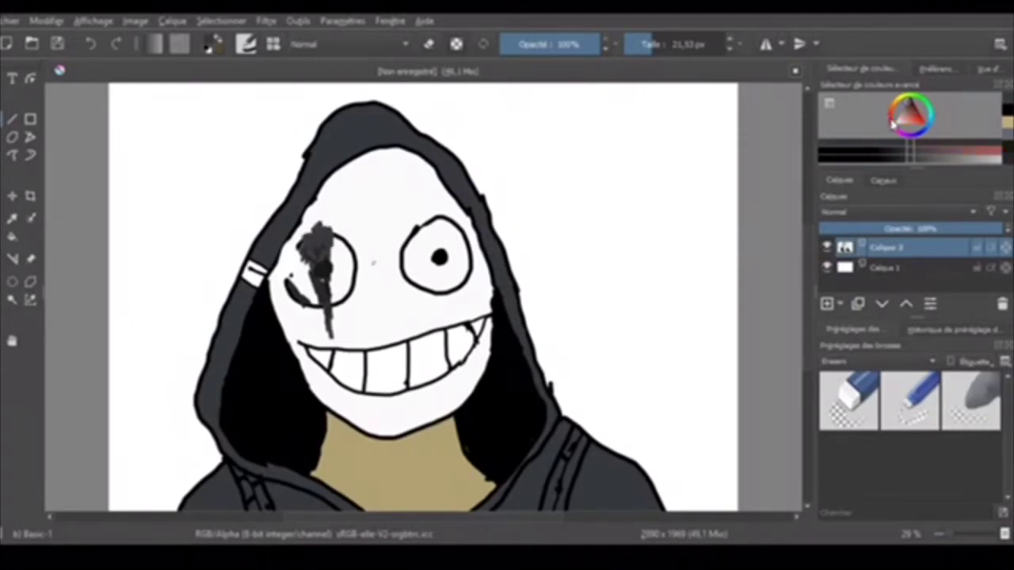
Pick a dark red, set the brush to about 31 px and paint a smear across the left part of the grin
left_click_drag(917, 114, 917, 115)
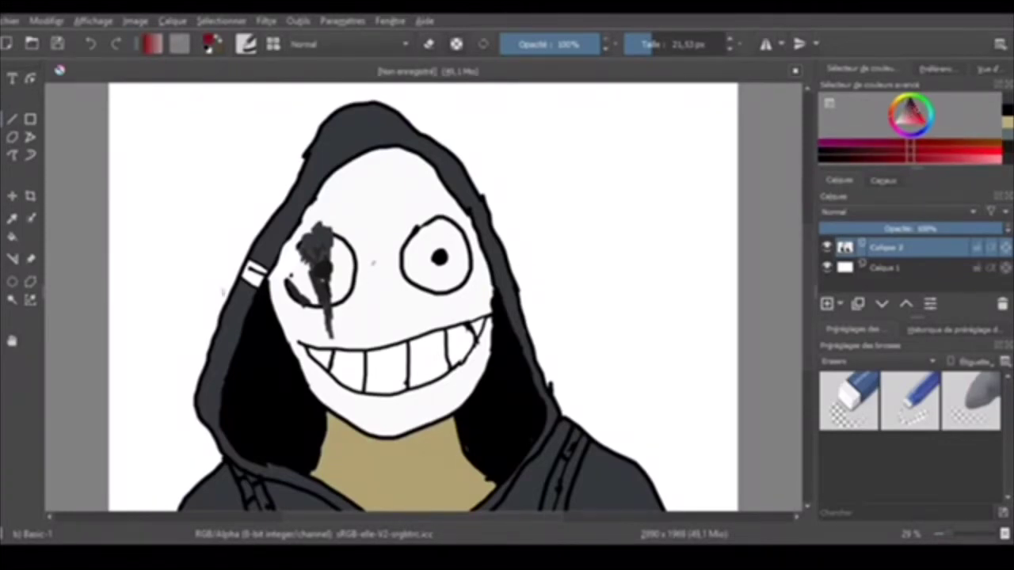
left_click_drag(659, 40, 656, 44)
mouse_move(301, 358)
left_mouse_down()
mouse_move(340, 354)
mouse_move(332, 372)
mouse_move(344, 369)
left_mouse_up()
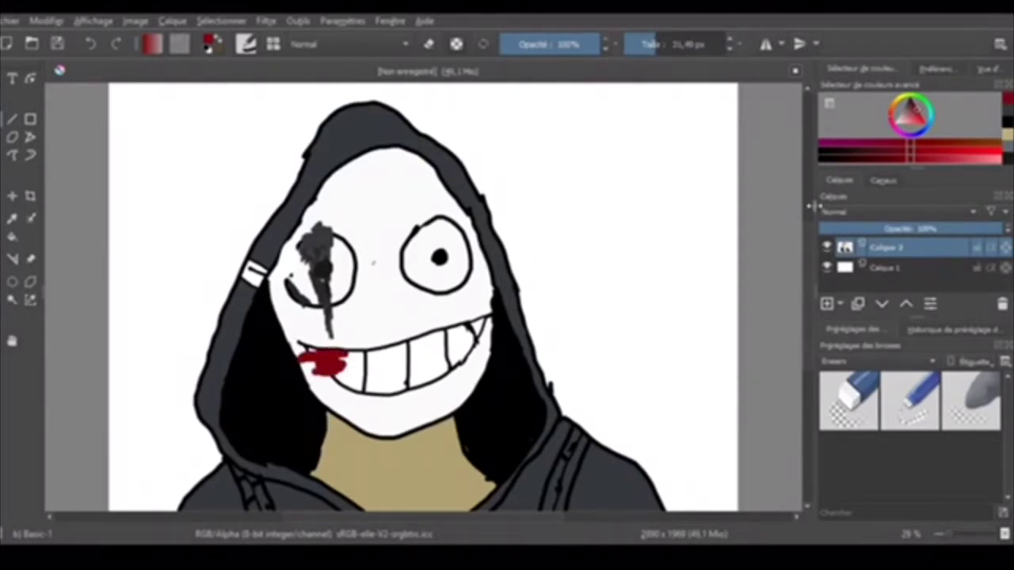
left_click(919, 119)
left_click_drag(918, 118, 914, 108)
mouse_move(320, 361)
left_mouse_down()
mouse_move(326, 373)
mouse_move(372, 358)
mouse_move(353, 372)
mouse_move(329, 371)
mouse_move(348, 364)
mouse_move(307, 375)
mouse_move(314, 363)
left_mouse_up()
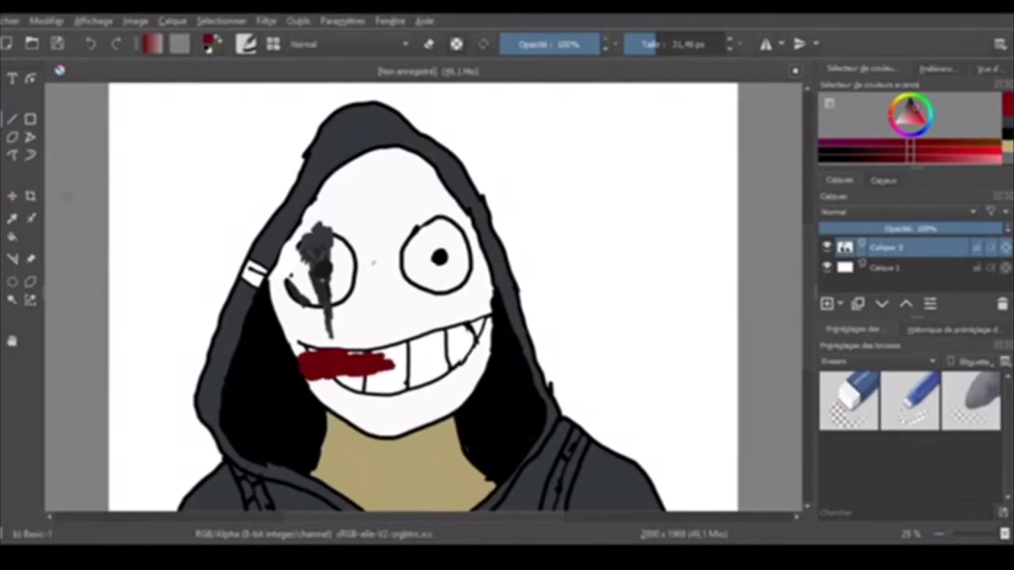
Erase the middle and tip of the red smear with a large eraser and redraw the covered tooth line in black
key("e")
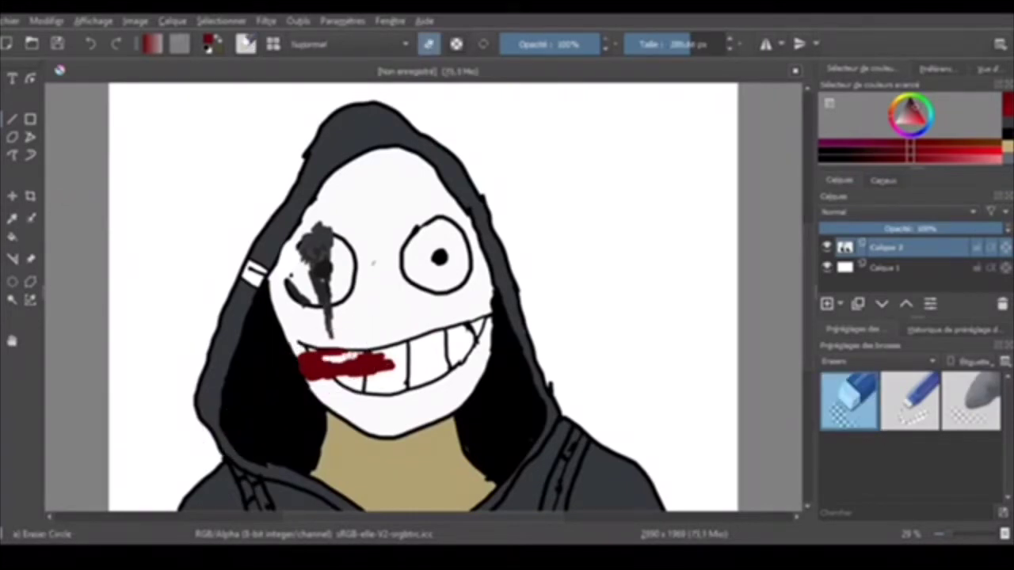
mouse_move(349, 356)
left_mouse_down()
mouse_move(381, 358)
mouse_move(314, 363)
left_mouse_up()
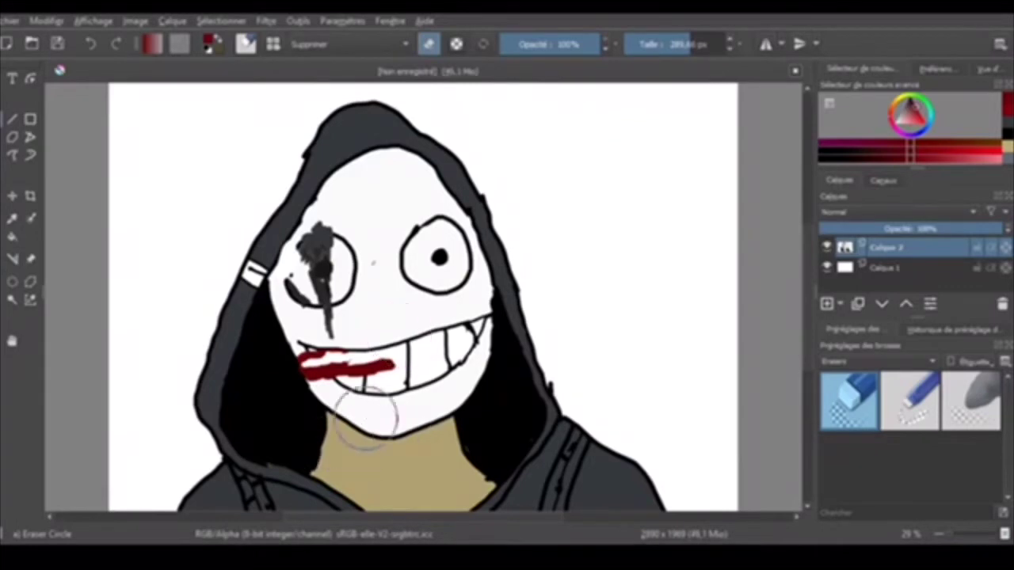
left_click_drag(397, 366, 374, 378)
key("e")
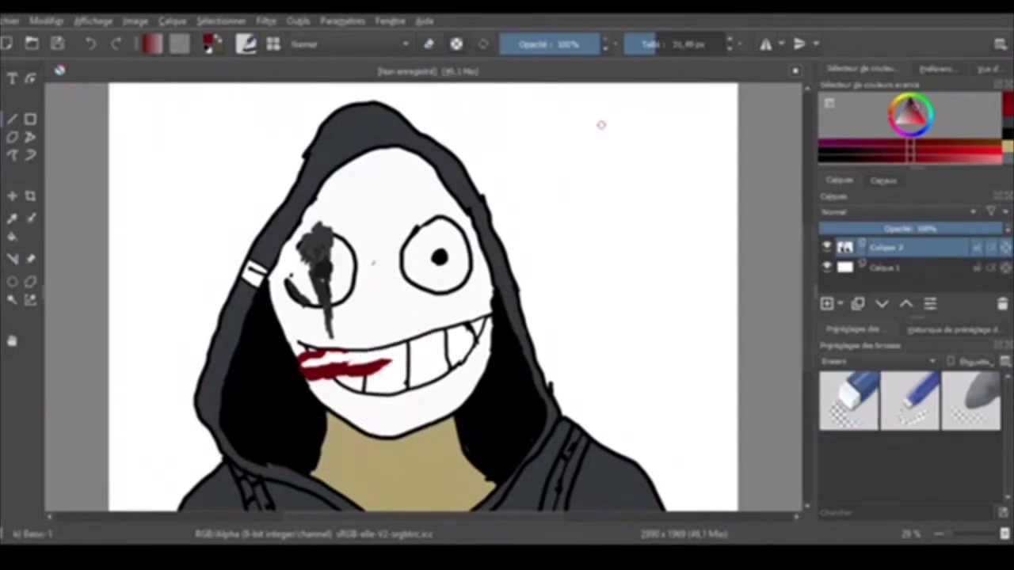
mouse_move(310, 360)
left_mouse_down()
mouse_move(366, 353)
mouse_move(363, 364)
left_mouse_up()
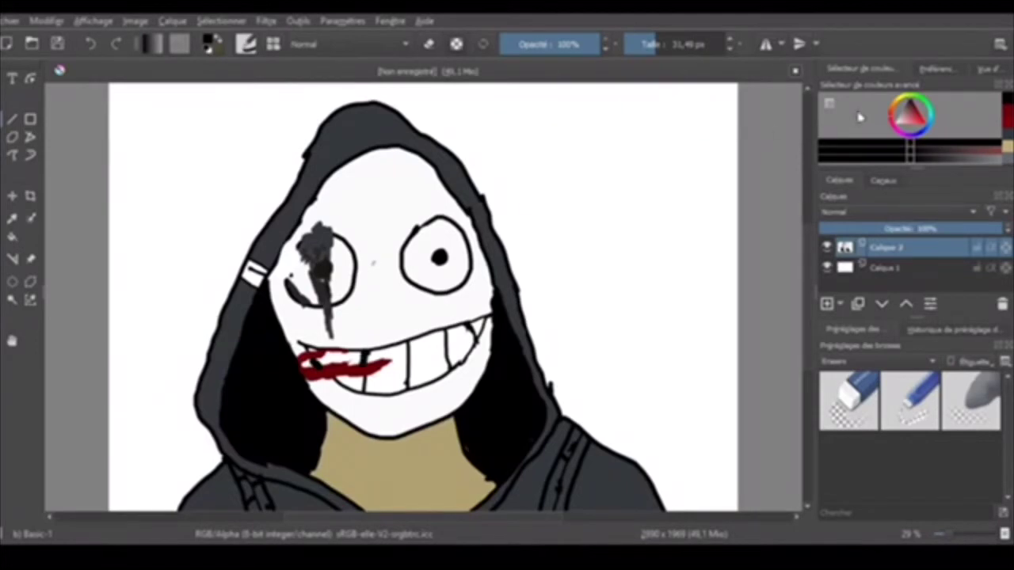
Paint jagged dark red streaks across the left of the grin with a 15.27 px brush and shade them in a darker red
left_click_drag(917, 125, 932, 111)
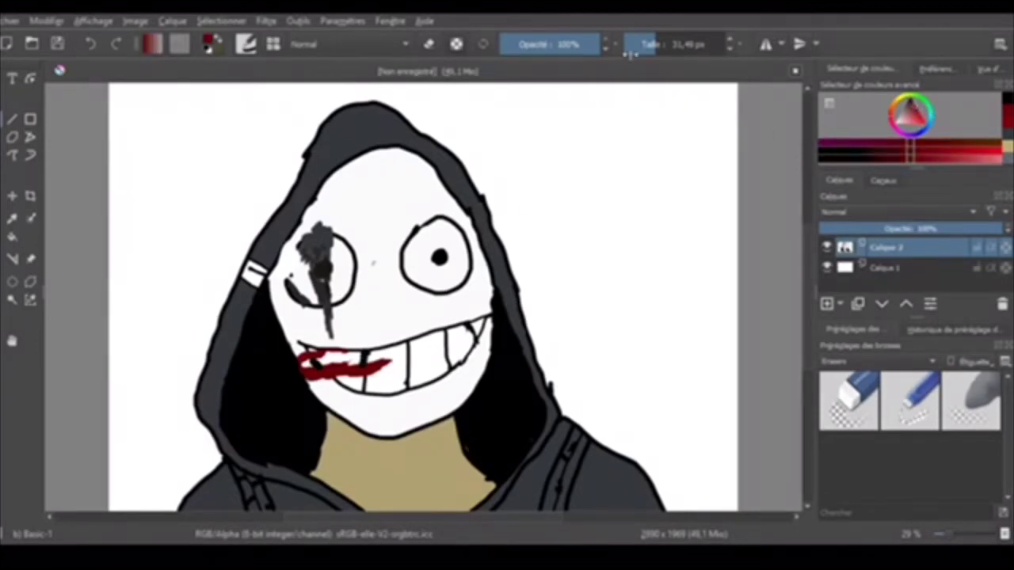
left_click_drag(629, 54, 649, 55)
left_click_drag(393, 360, 358, 365)
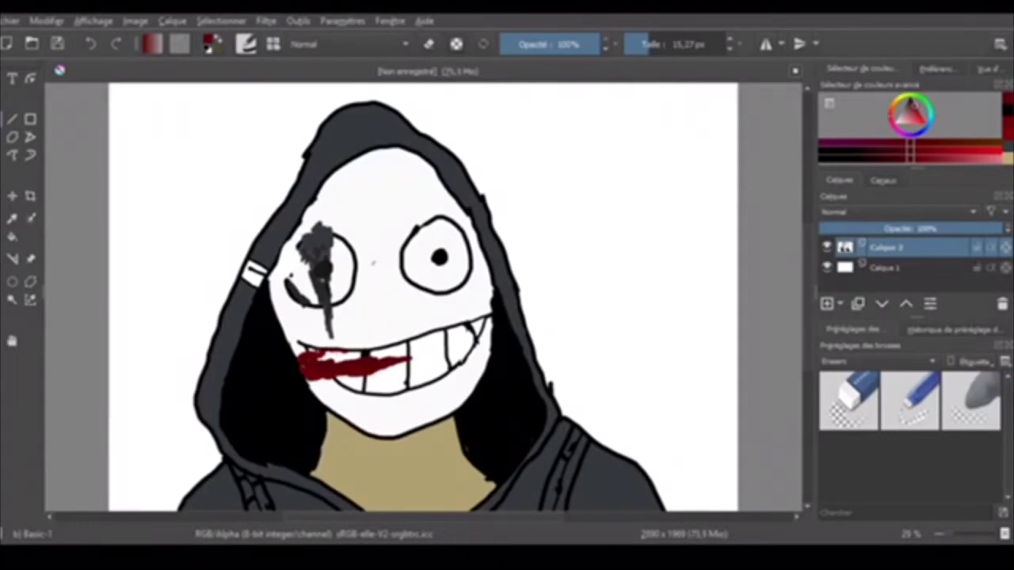
mouse_move(317, 356)
left_mouse_down()
mouse_move(363, 341)
mouse_move(325, 353)
left_mouse_up()
left_click_drag(312, 383, 358, 384)
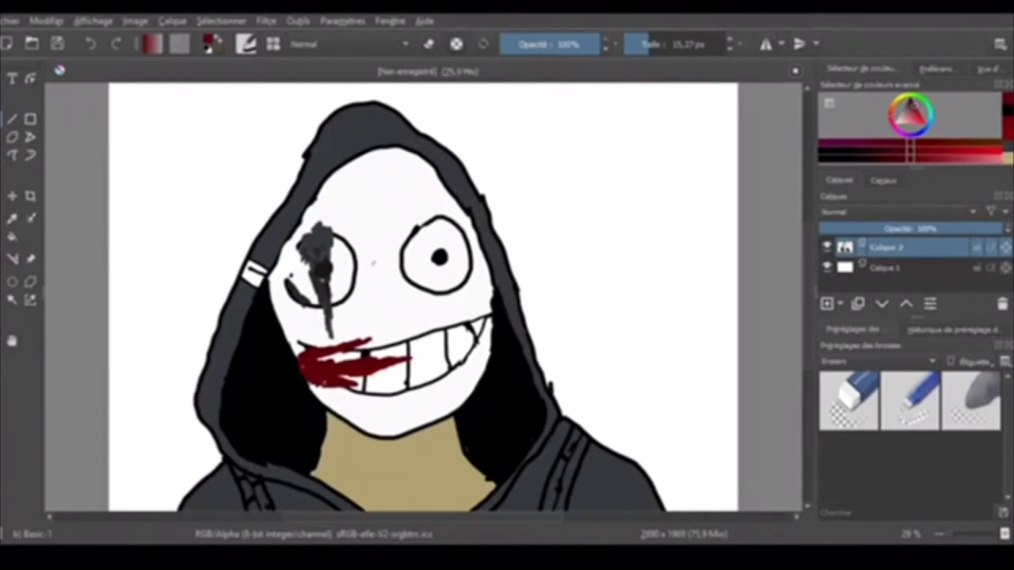
left_click_drag(914, 108, 917, 102)
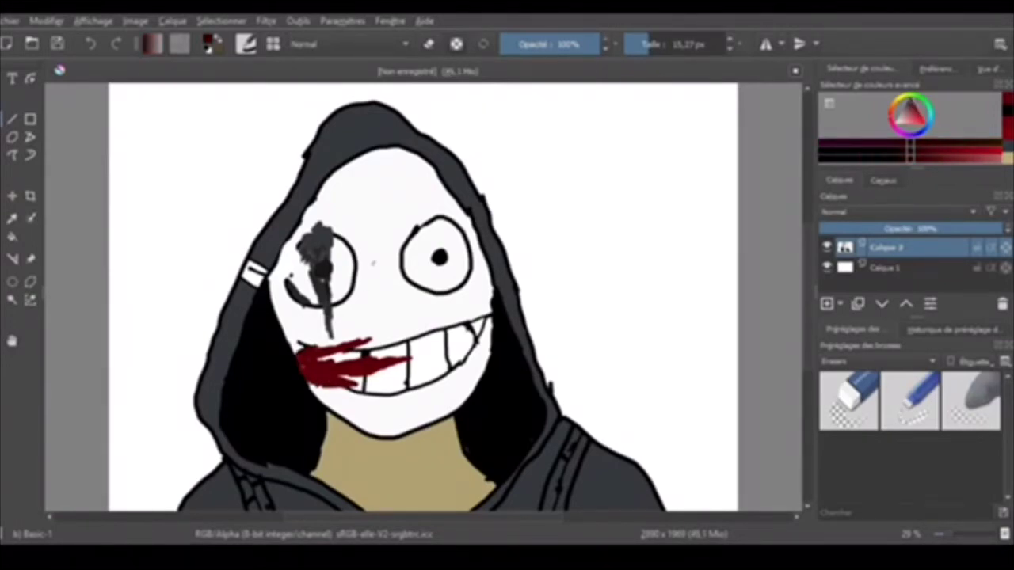
mouse_move(313, 348)
left_mouse_down()
mouse_move(351, 342)
mouse_move(325, 359)
mouse_move(369, 353)
mouse_move(308, 383)
left_mouse_up()
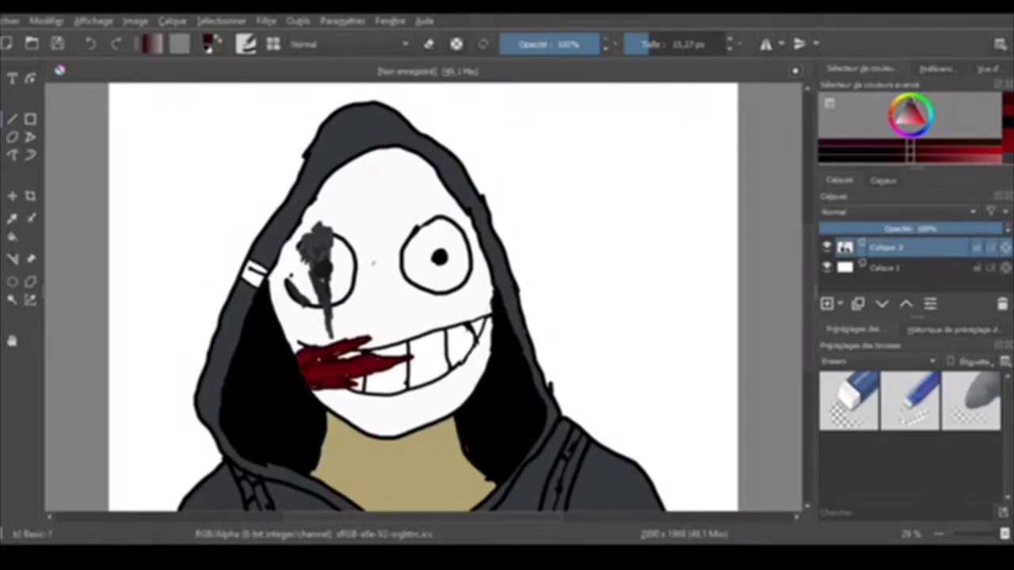
Show all brush presets and, with the Basic-2 Opacity brush at 10.36 px, extend the upper tip of the red smear above the grin
left_click_drag(640, 47, 644, 50)
left_click(864, 360)
left_click(852, 336)
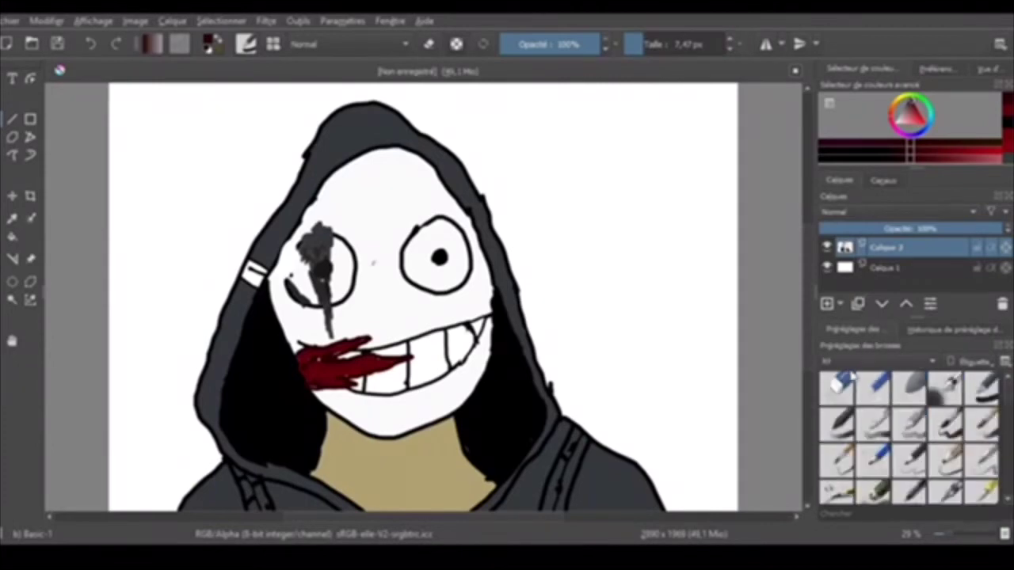
left_click(837, 424)
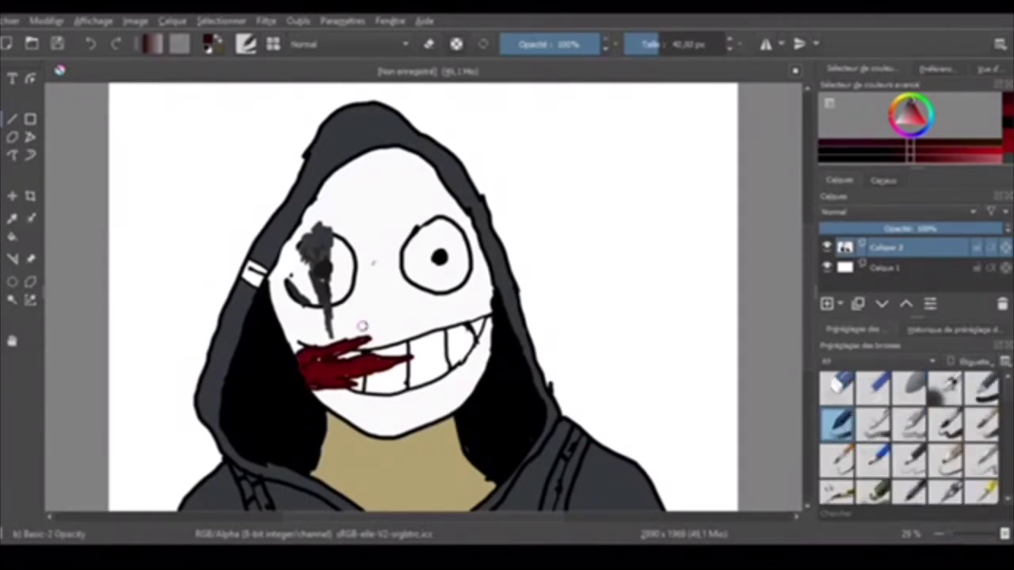
left_click_drag(664, 46, 645, 49)
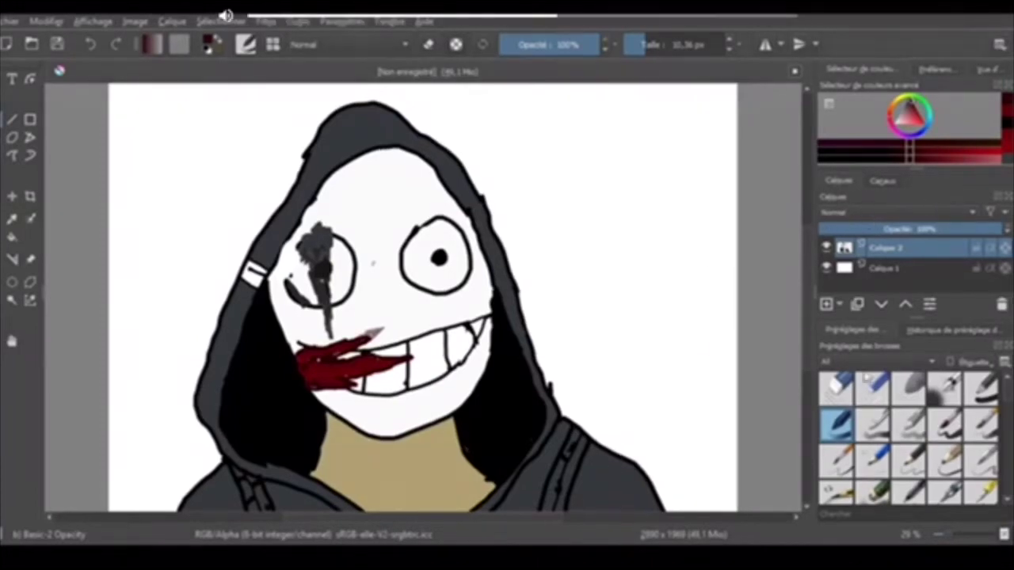
Choose a 40 px Basic-1 brush and a slightly brighter dark red, and dab blood along the face's left edge from grin to eye
left_click(982, 388)
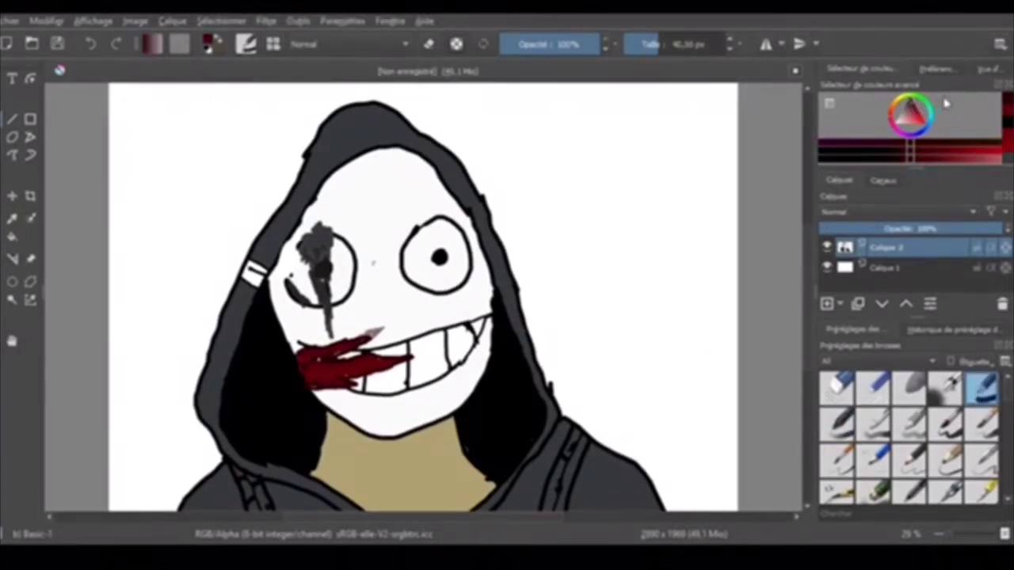
left_click(917, 111)
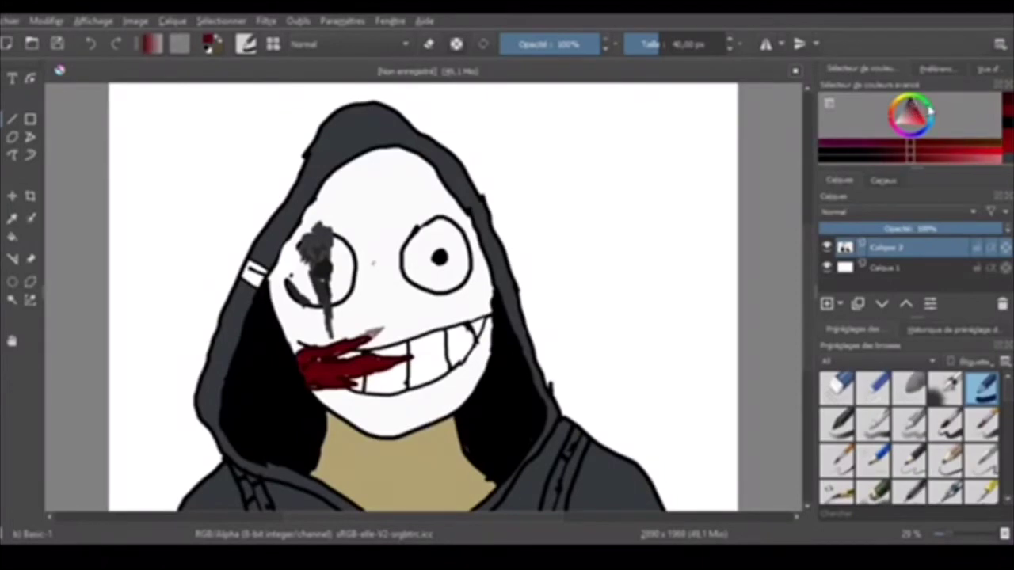
left_click(272, 297)
left_click(275, 305)
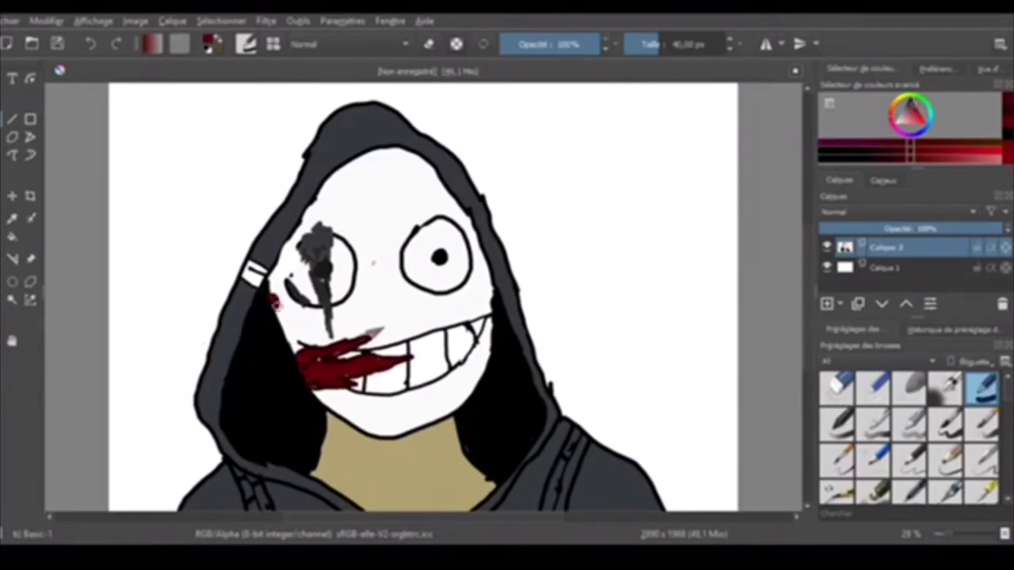
left_click(282, 309)
left_click(283, 325)
left_click(291, 335)
left_click(285, 322)
mouse_move(274, 281)
left_mouse_down()
mouse_move(288, 241)
mouse_move(275, 284)
mouse_move(286, 244)
mouse_move(275, 280)
mouse_move(294, 363)
left_mouse_up()
left_click(280, 263)
left_click(275, 274)
left_click(280, 309)
left_click(277, 284)
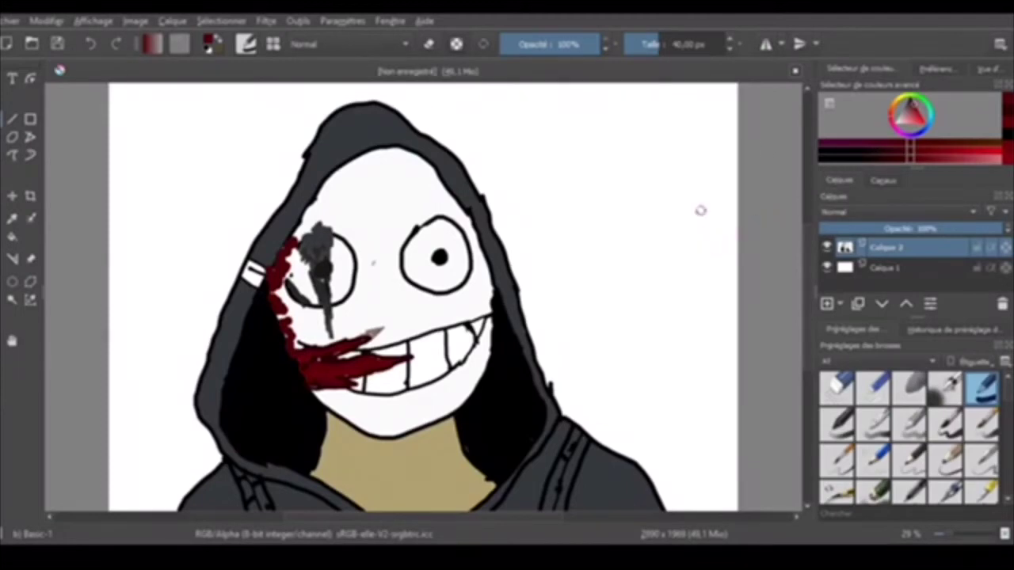
Erase the faint translucent tip above the red smear with the Eraser Circle and return to the Basic-1 brush
left_click(837, 388)
left_click_drag(384, 323, 321, 342)
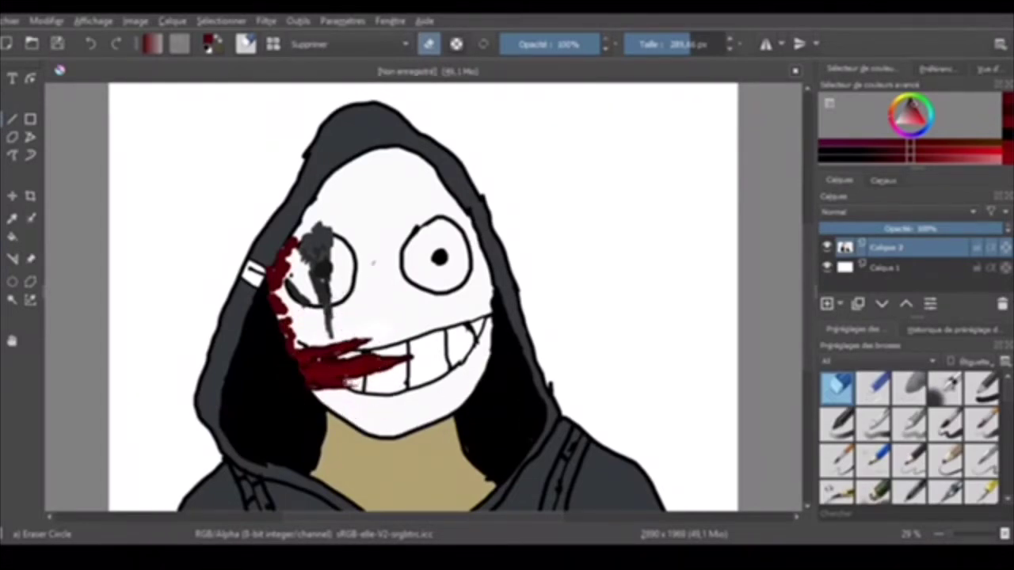
key("slash")
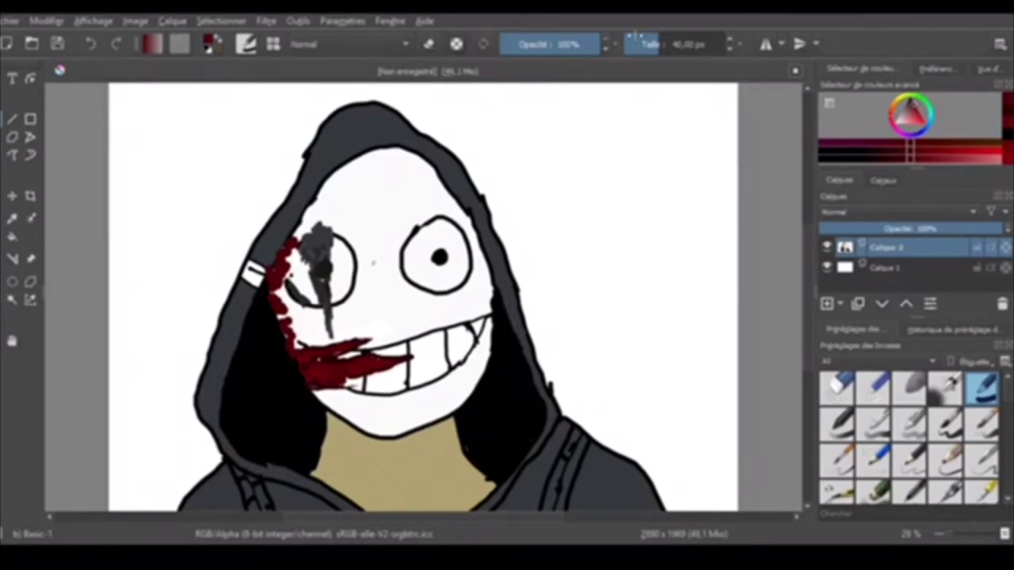
With a brush of about 13 px, extend the red streaks over the teeth and paint a blood drip into the right eye
left_click_drag(633, 36, 646, 41)
left_click_drag(388, 356, 425, 354)
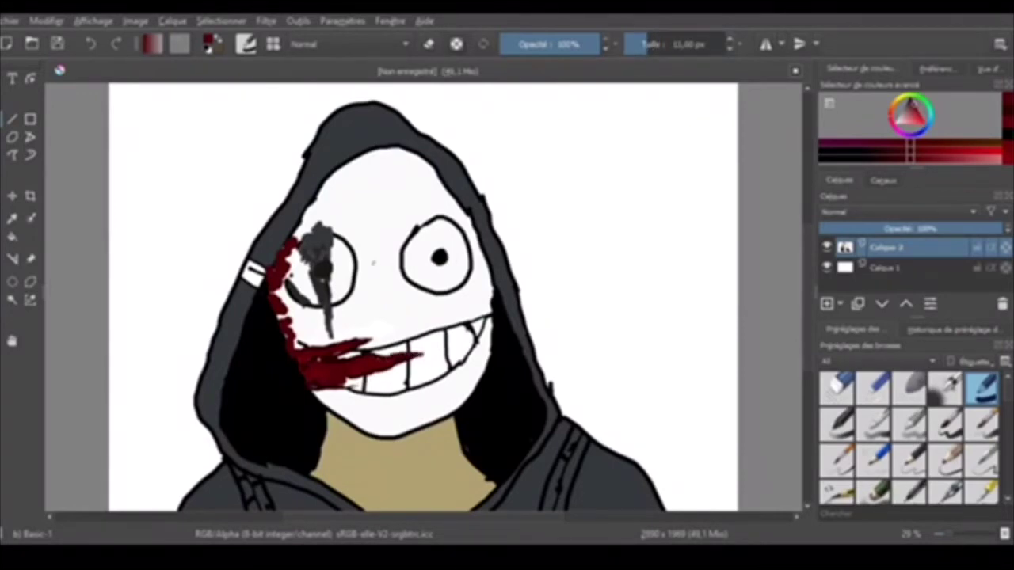
left_click_drag(347, 384, 369, 389)
mouse_move(435, 217)
left_mouse_down()
mouse_move(438, 243)
mouse_move(440, 222)
left_mouse_up()
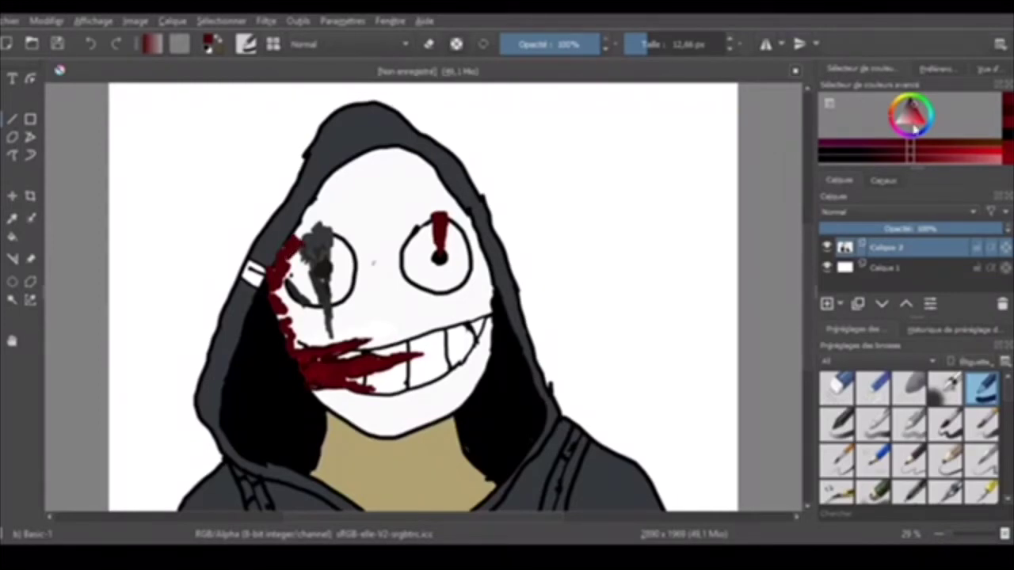
left_click(916, 108)
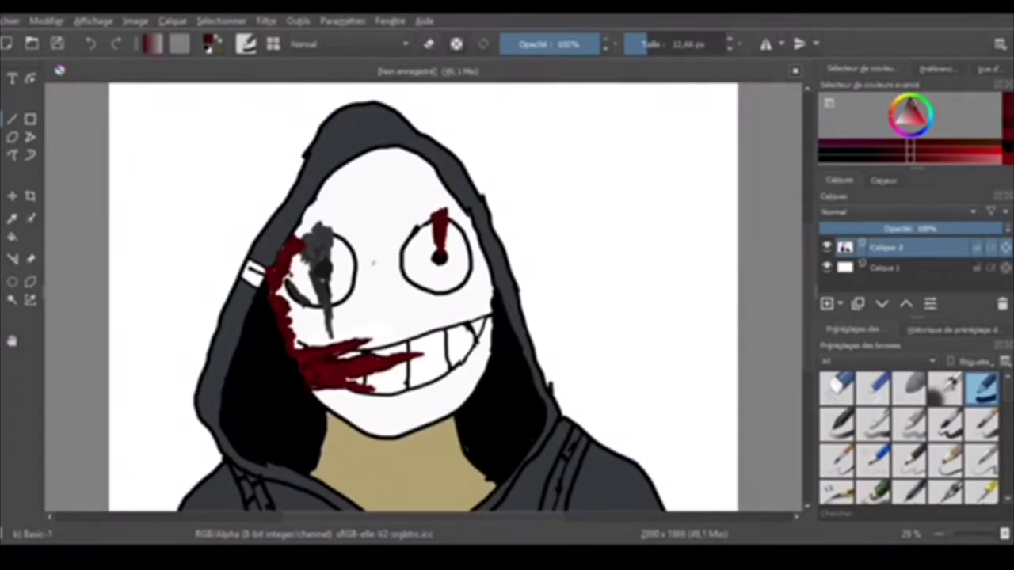
Airbrush soft dark red shading on the forehead, and with a 78.71 px airbrush mottle the nose area, right eye and right cheek
left_click(944, 386)
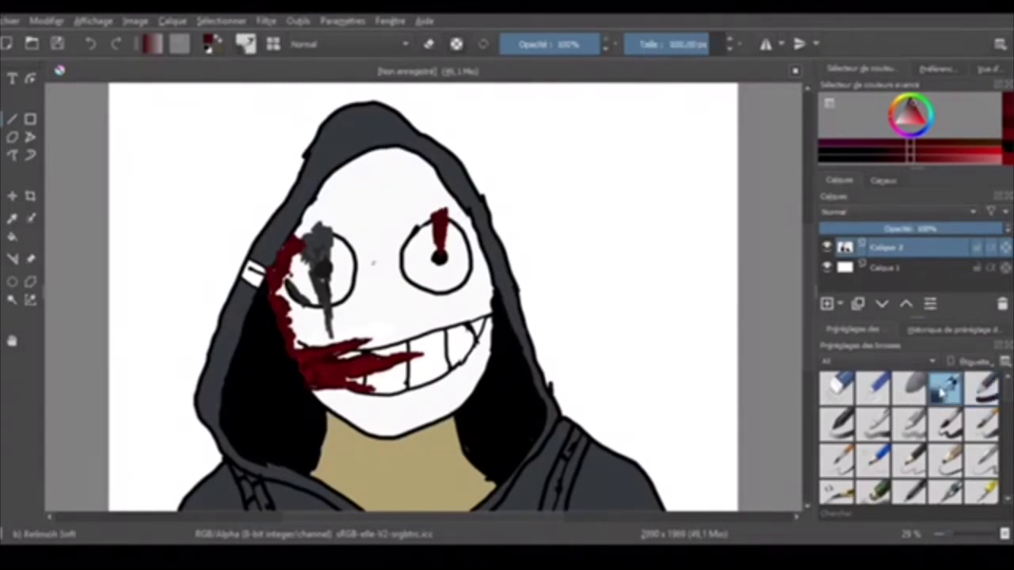
mouse_move(364, 203)
left_mouse_down()
mouse_move(378, 240)
mouse_move(379, 198)
left_mouse_up()
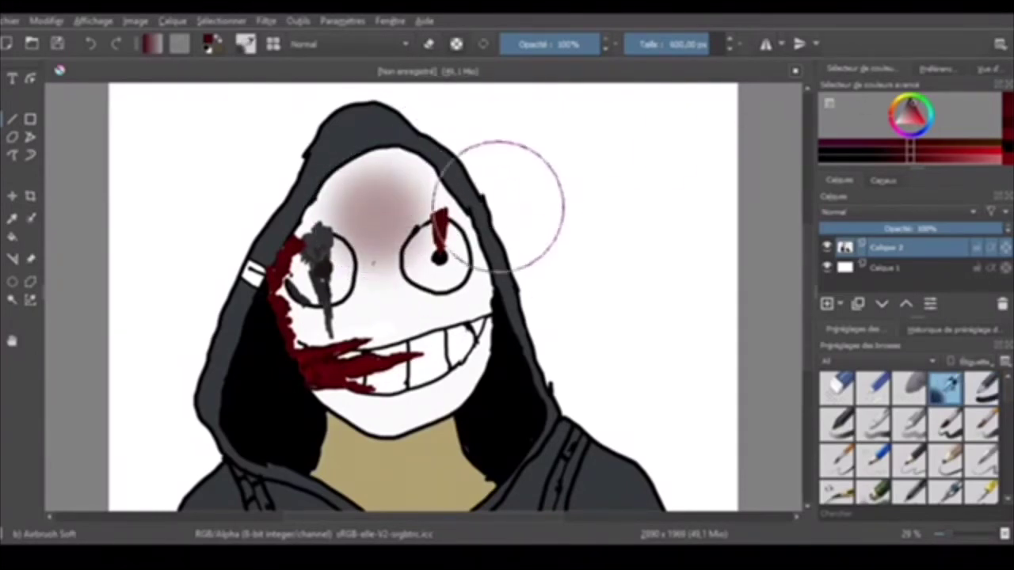
left_click_drag(709, 43, 664, 45)
left_click_drag(372, 311, 387, 306)
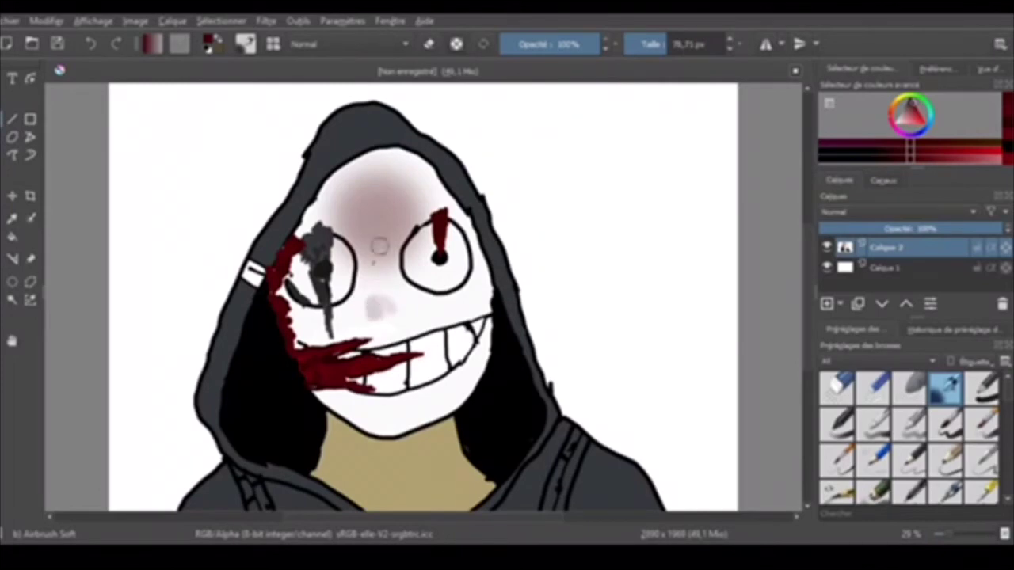
mouse_move(380, 245)
left_mouse_down()
mouse_move(395, 184)
mouse_move(357, 201)
mouse_move(377, 180)
mouse_move(383, 227)
mouse_move(370, 254)
mouse_move(413, 313)
mouse_move(454, 312)
left_mouse_up()
mouse_move(390, 316)
left_mouse_down()
mouse_move(466, 307)
mouse_move(480, 275)
mouse_move(444, 281)
mouse_move(415, 260)
mouse_move(420, 248)
mouse_move(467, 254)
mouse_move(459, 264)
mouse_move(369, 234)
mouse_move(366, 183)
mouse_move(408, 181)
mouse_move(465, 204)
left_mouse_up()
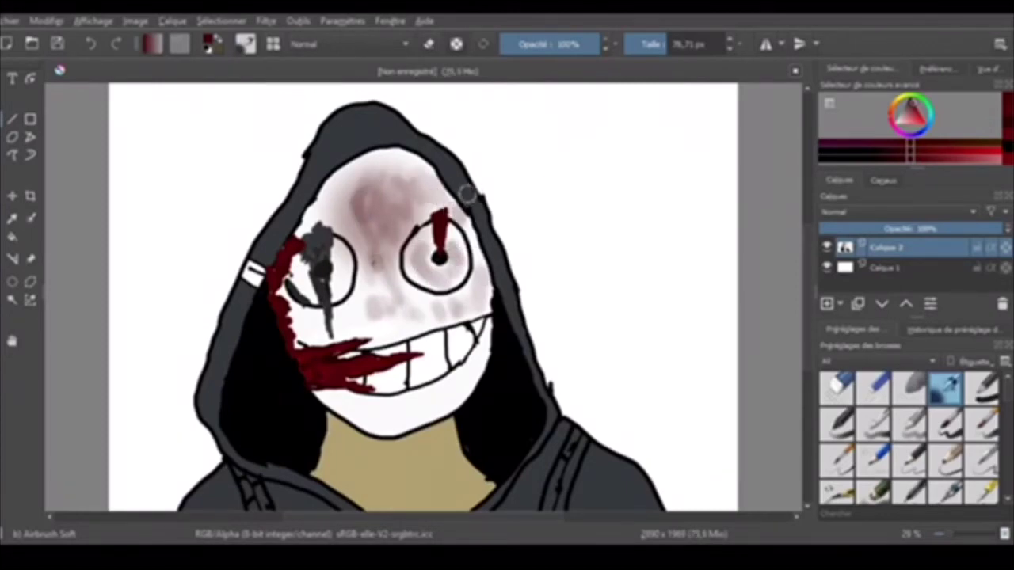
Airbrush reddish shading around the left eye, nose and chin, and tint the right teeth with a slightly brighter dark red
left_click_drag(311, 214, 307, 225)
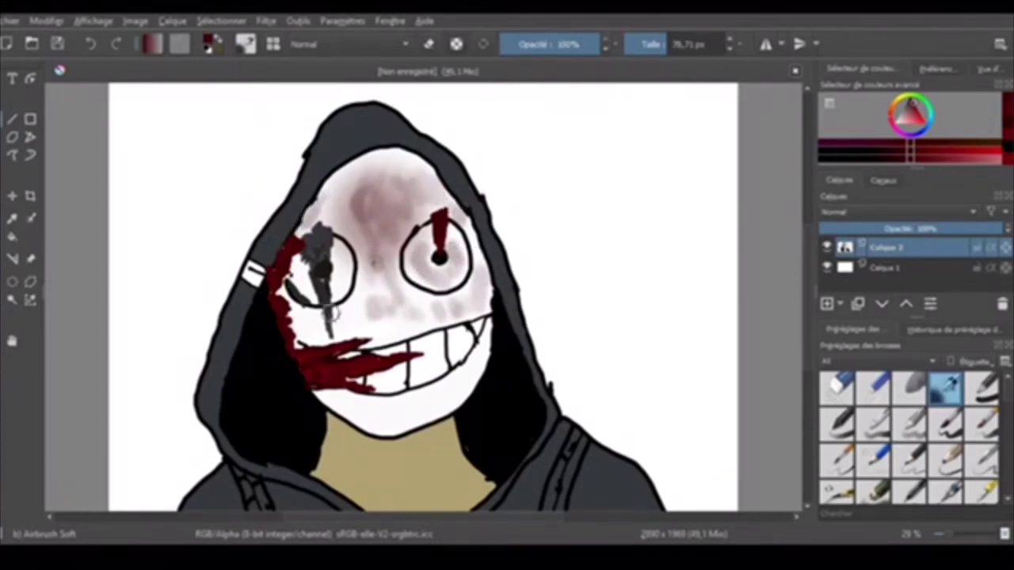
mouse_move(331, 313)
left_mouse_down()
mouse_move(305, 329)
mouse_move(292, 313)
left_mouse_up()
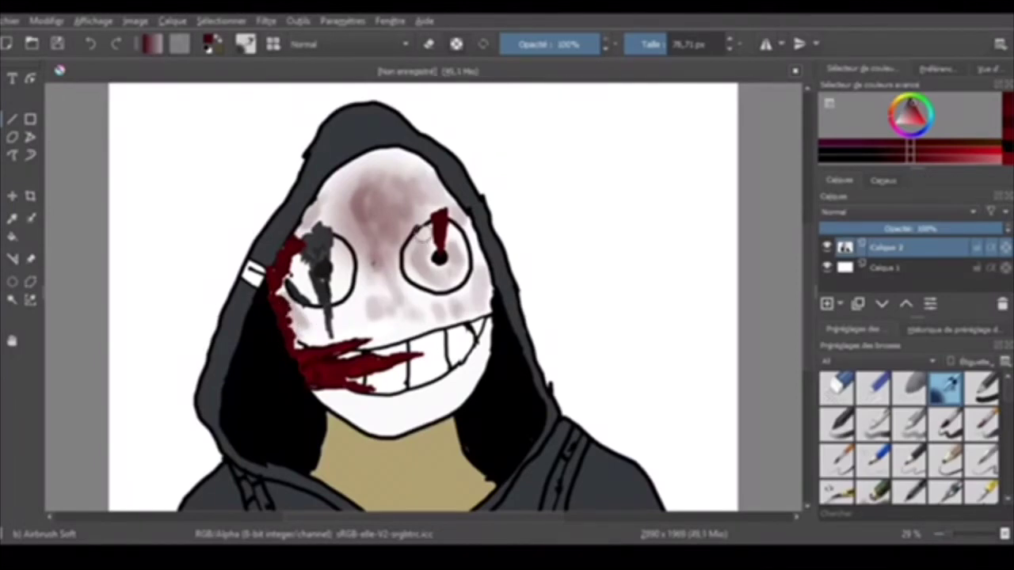
mouse_move(388, 306)
left_mouse_down()
mouse_move(400, 313)
mouse_move(376, 324)
mouse_move(370, 266)
left_mouse_up()
mouse_move(346, 386)
left_mouse_down()
mouse_move(412, 419)
mouse_move(443, 403)
mouse_move(370, 416)
mouse_move(443, 401)
left_mouse_up()
left_click(917, 111)
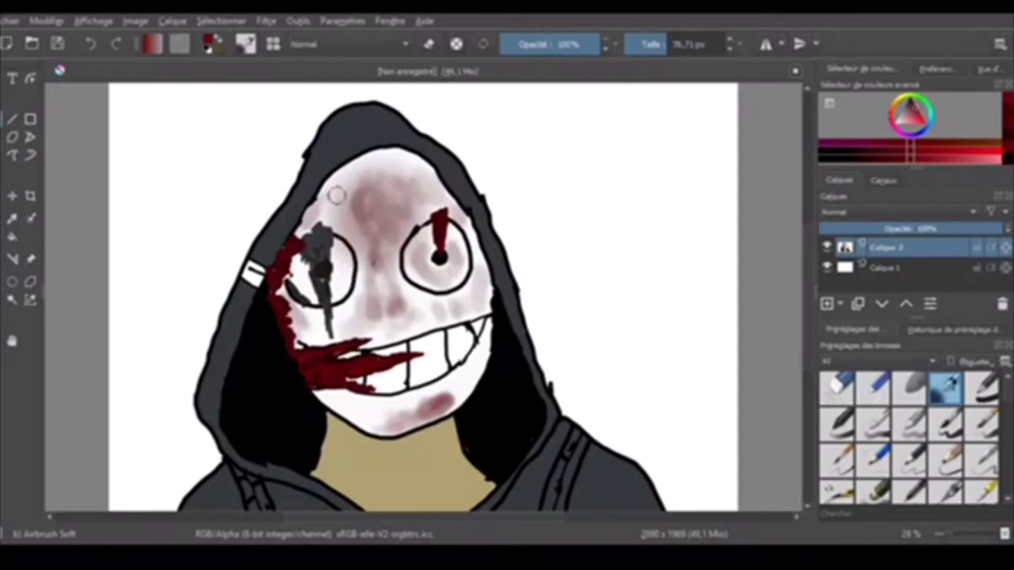
mouse_move(469, 372)
left_mouse_down()
mouse_move(455, 349)
mouse_move(416, 379)
mouse_move(465, 366)
mouse_move(472, 345)
mouse_move(440, 346)
left_mouse_up()
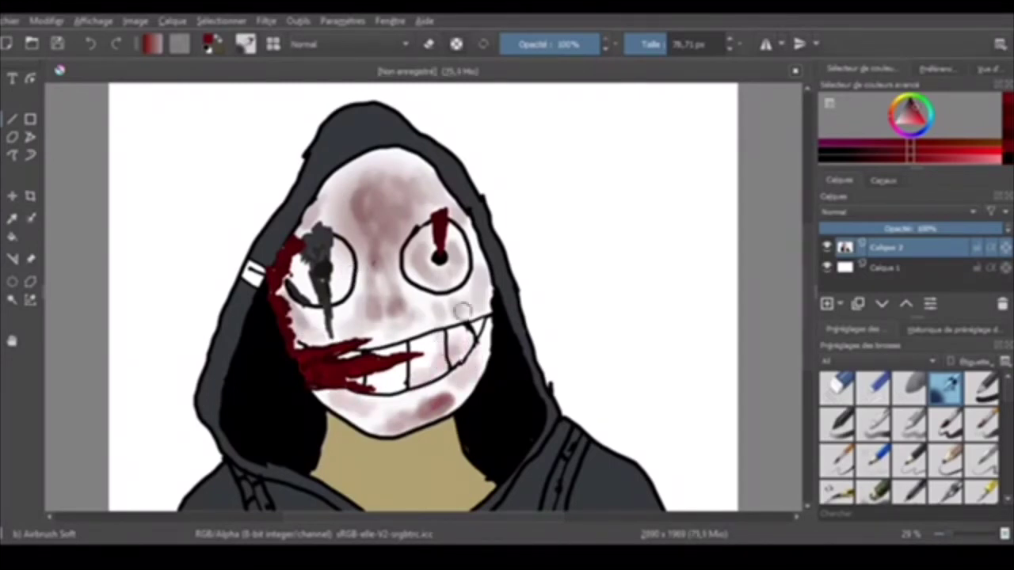
Paint blood spatters on the right teeth, chin, forehead and above the left eye with a 9.33 px Basic-1 brush
left_click(982, 385)
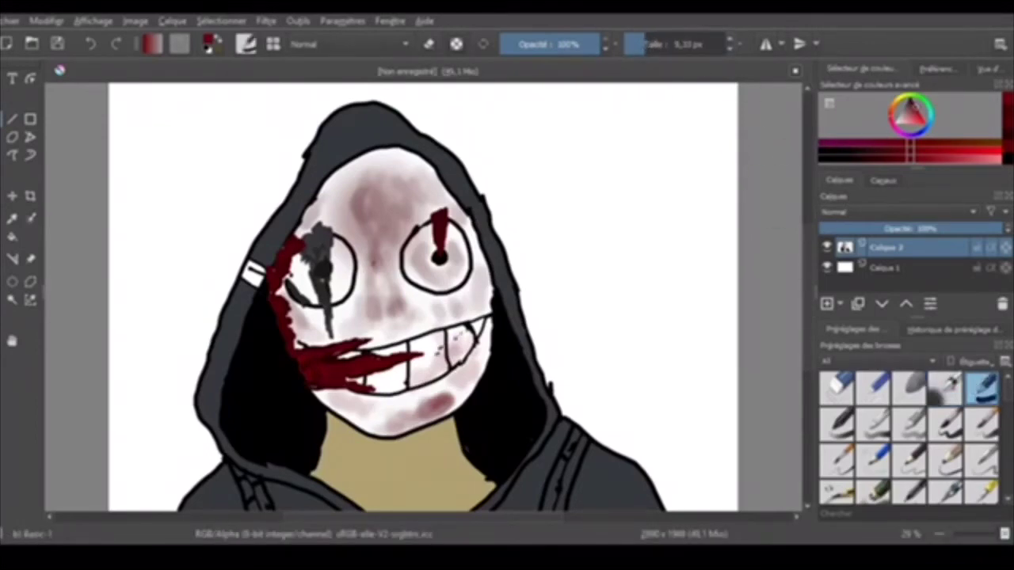
left_click_drag(461, 334, 442, 357)
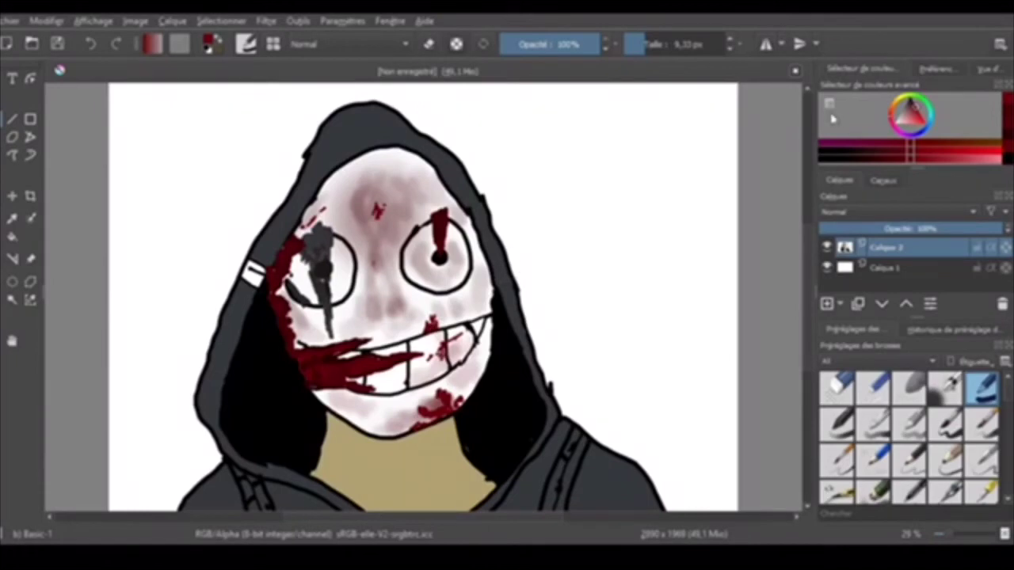
Pick a near-black colour and shade the forehead and hood with a 116.73 px soft airbrush
left_click_drag(915, 117, 914, 94)
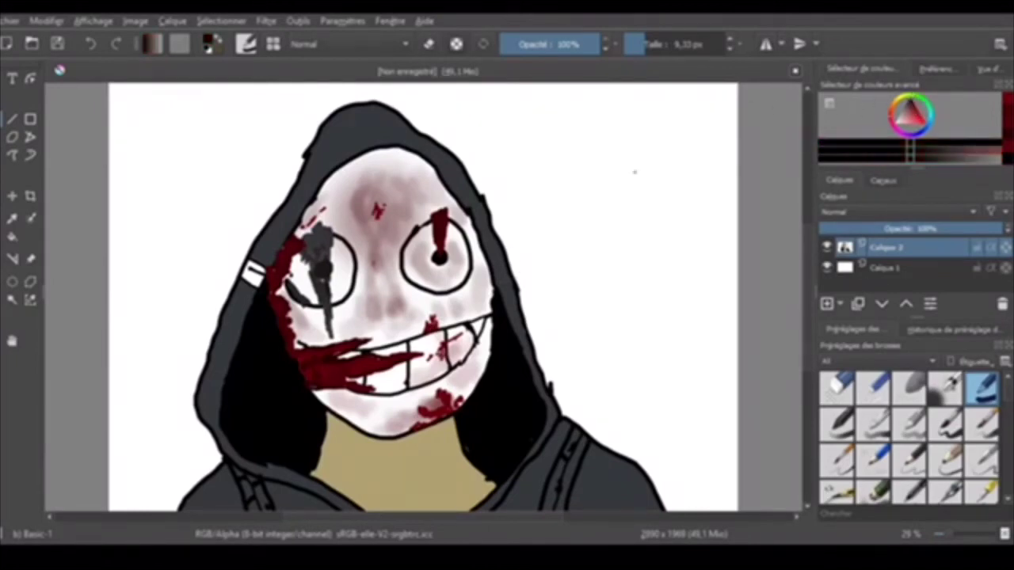
left_click(945, 387)
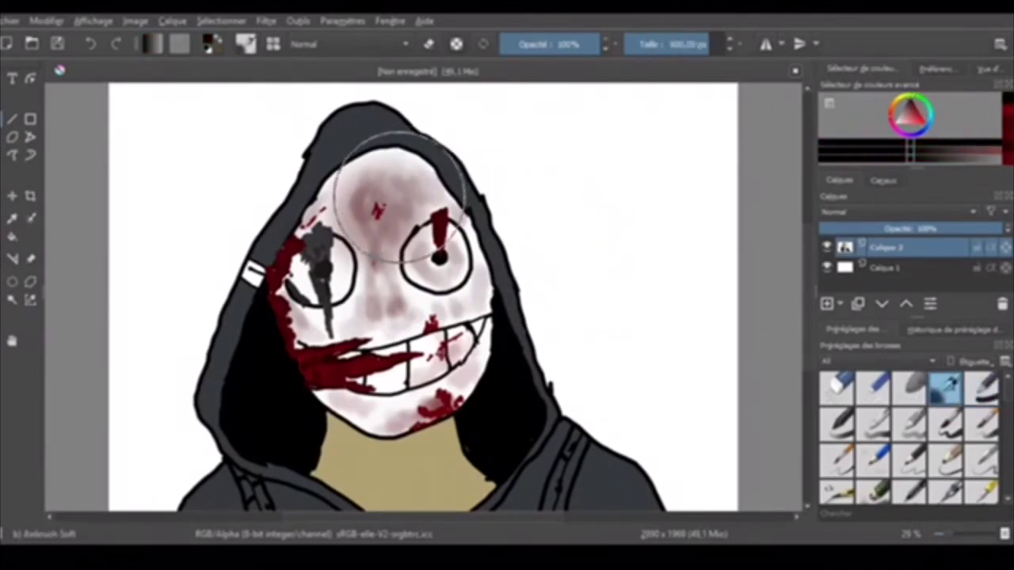
left_click_drag(697, 40, 680, 49)
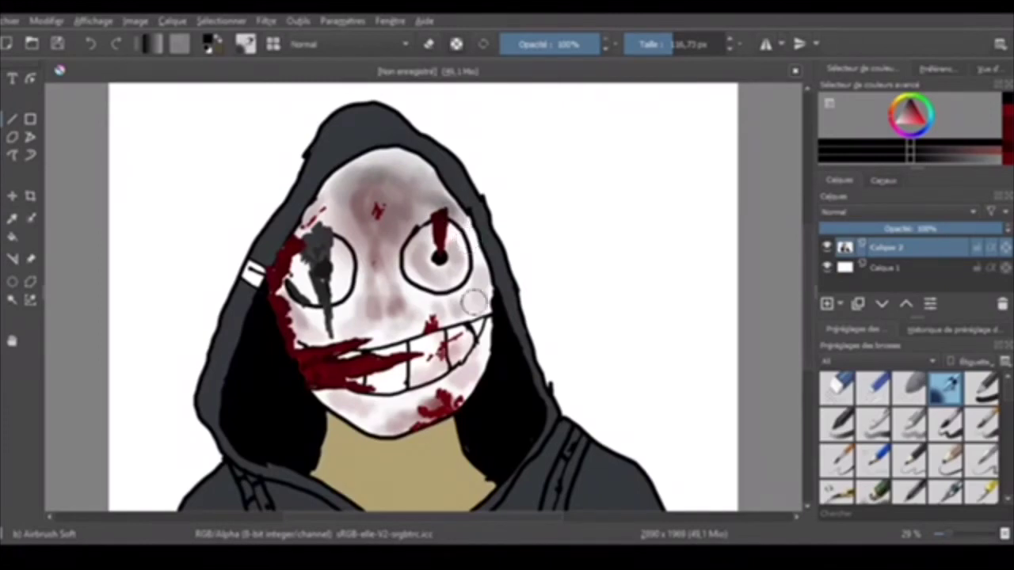
mouse_move(386, 160)
left_mouse_down()
mouse_move(426, 165)
mouse_move(441, 187)
left_mouse_up()
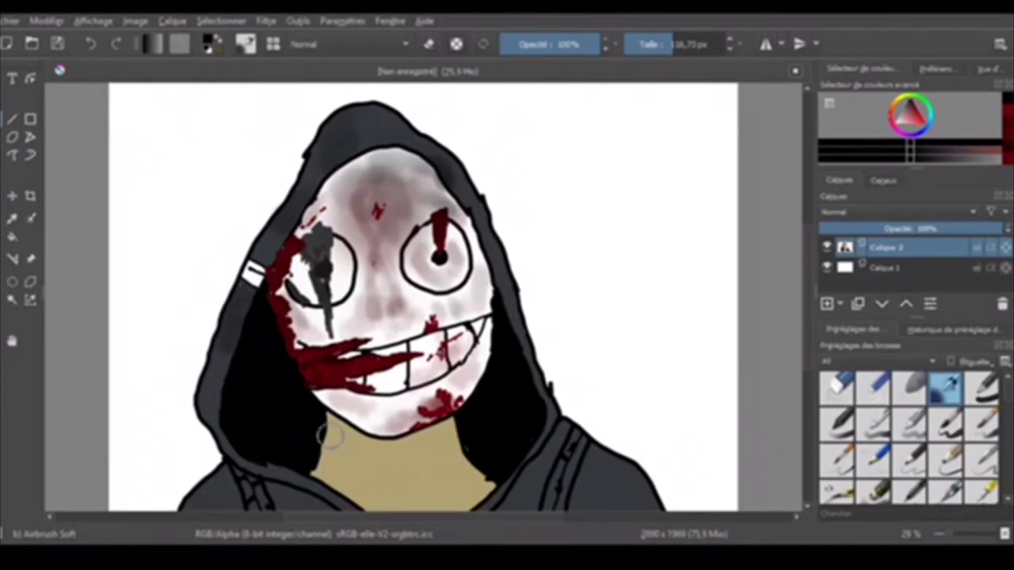
Airbrush dark shadows onto the hoodie's right shoulder, the right side of the neck and the face's right edge
mouse_move(509, 492)
left_mouse_down()
mouse_move(557, 433)
mouse_move(605, 479)
mouse_move(633, 472)
mouse_move(654, 496)
left_mouse_up()
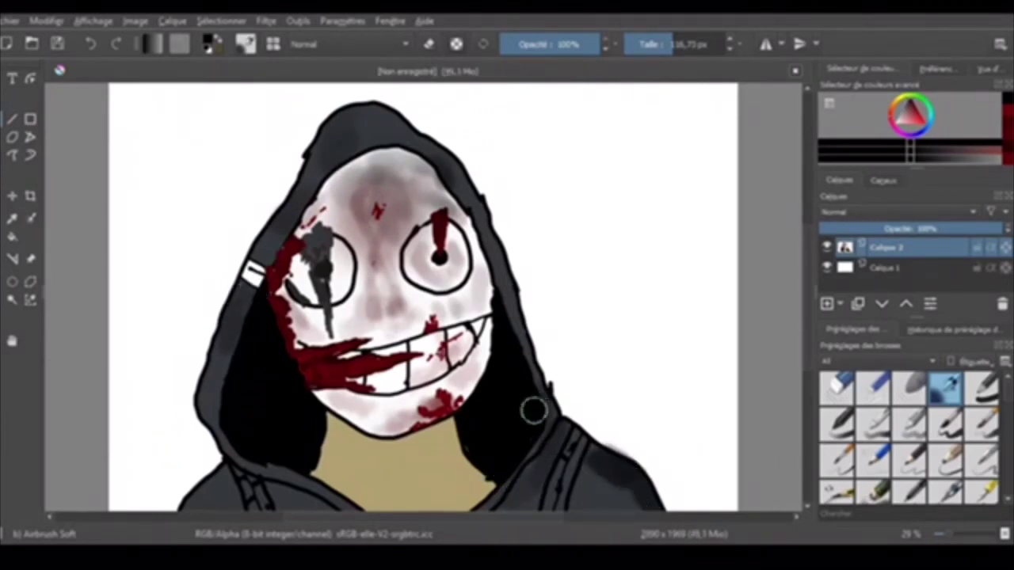
mouse_move(449, 429)
left_mouse_down()
mouse_move(485, 462)
mouse_move(478, 478)
mouse_move(457, 480)
mouse_move(441, 434)
mouse_move(483, 487)
left_mouse_up()
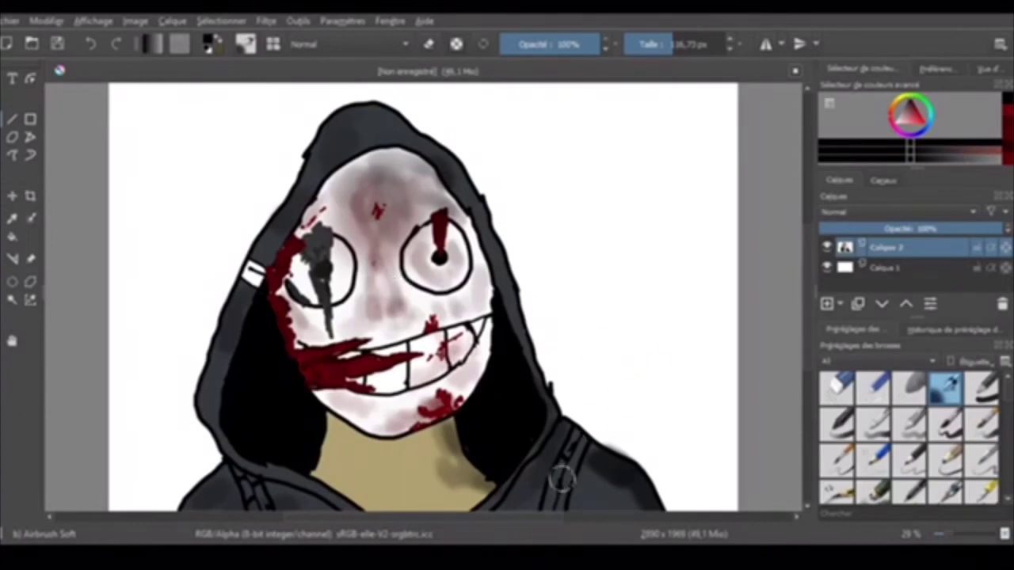
mouse_move(562, 479)
left_mouse_down()
mouse_move(587, 468)
mouse_move(581, 437)
mouse_move(588, 468)
left_mouse_up()
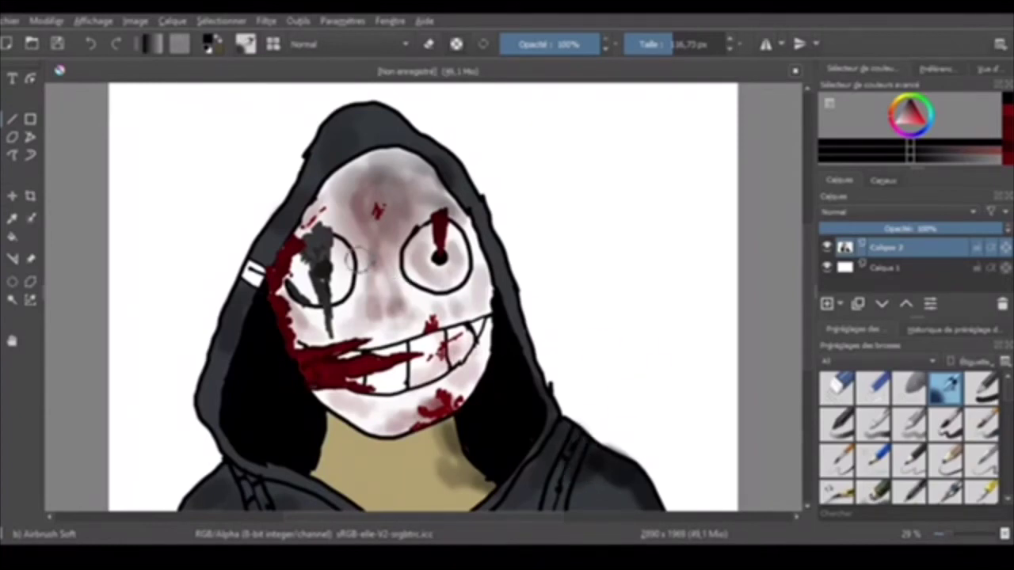
left_click_drag(490, 282, 475, 226)
mouse_move(448, 309)
left_mouse_down()
mouse_move(499, 289)
mouse_move(484, 377)
mouse_move(499, 329)
left_mouse_up()
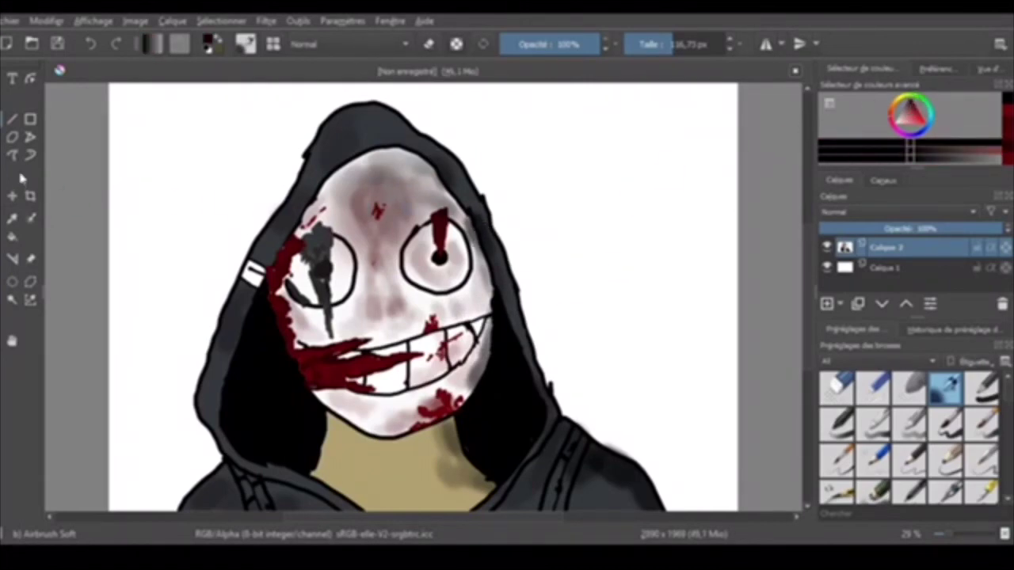
Fill the white background with dark grey and refill it with a dark navy blue
left_click_drag(910, 105, 903, 105)
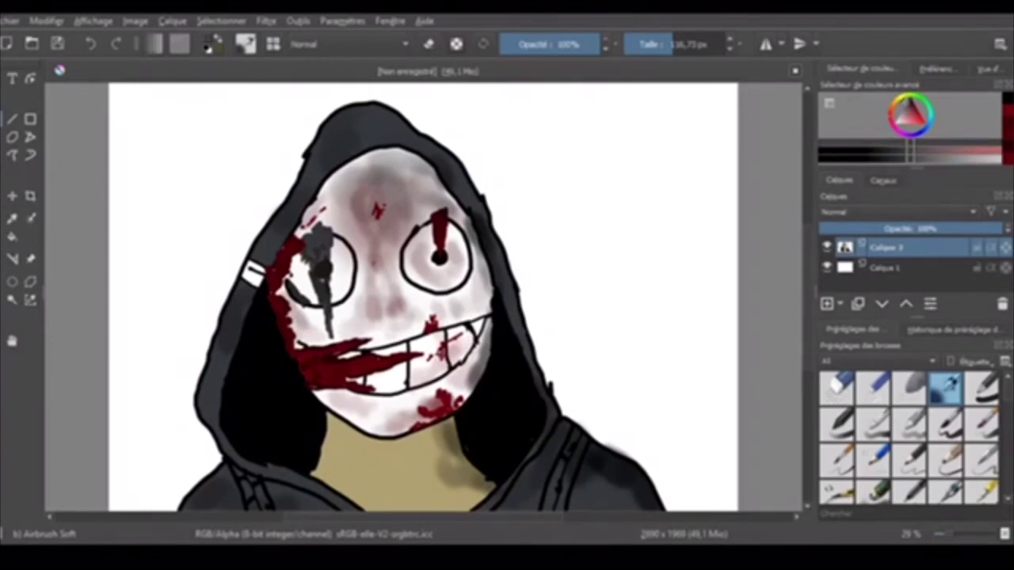
left_click(13, 237)
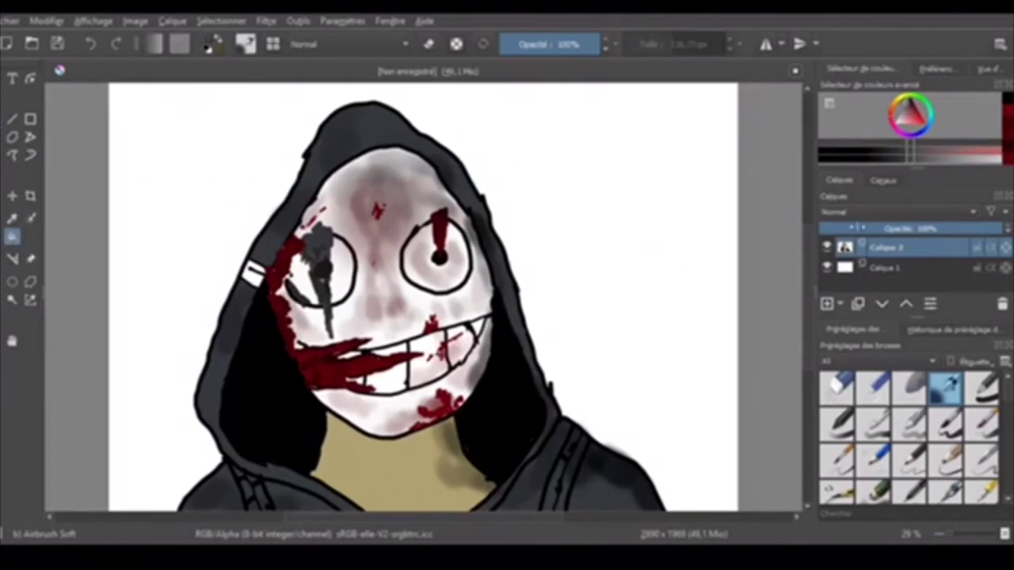
left_click(647, 240)
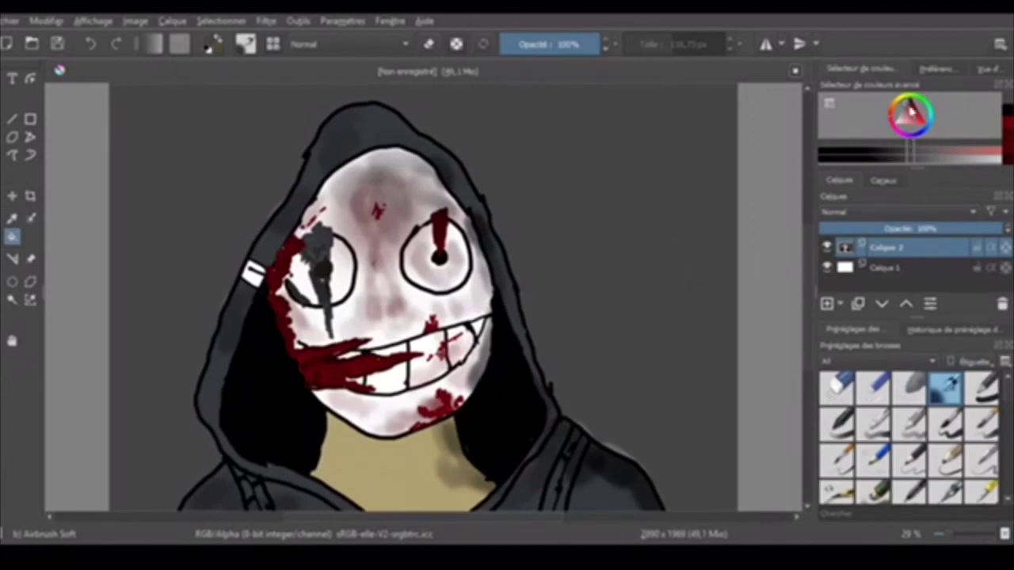
left_click(909, 114)
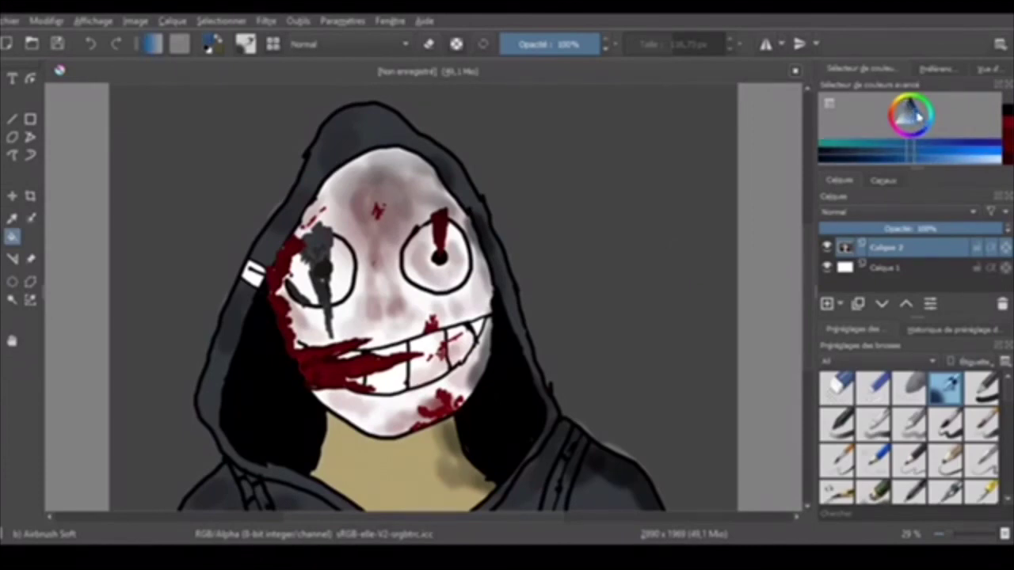
left_click(648, 215)
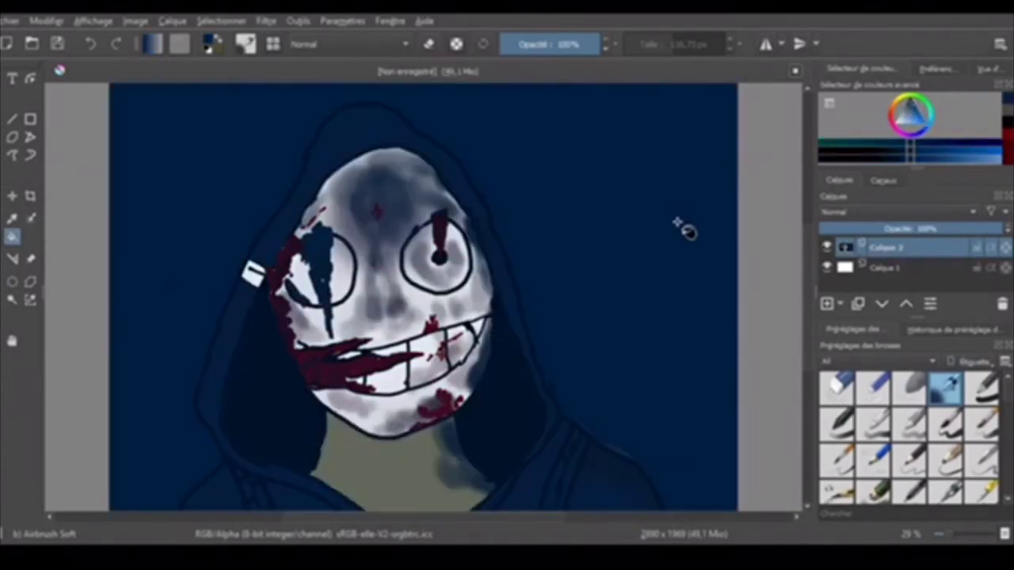
Undo the navy fill, retry it from several other spots in the background, and undo each retry back to the dark grey background
left_click(91, 45)
left_click(656, 195)
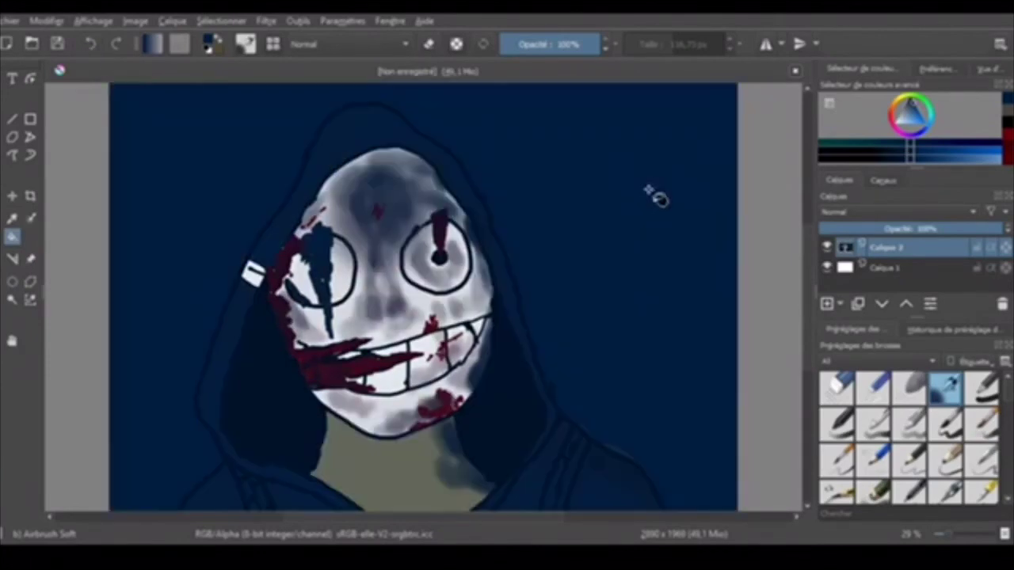
key("ctrl+z")
left_click(155, 135)
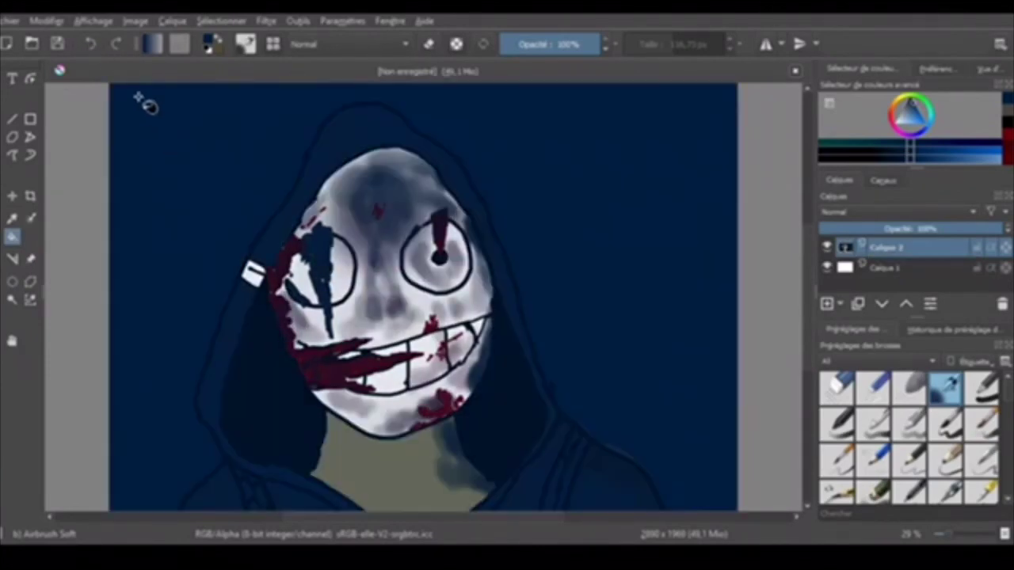
left_click(92, 47)
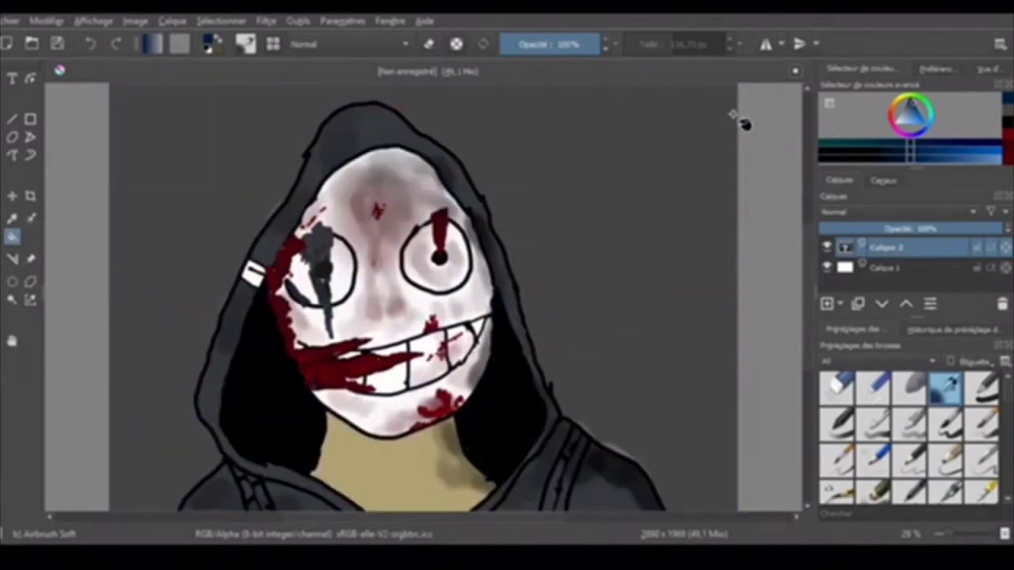
left_click(692, 356)
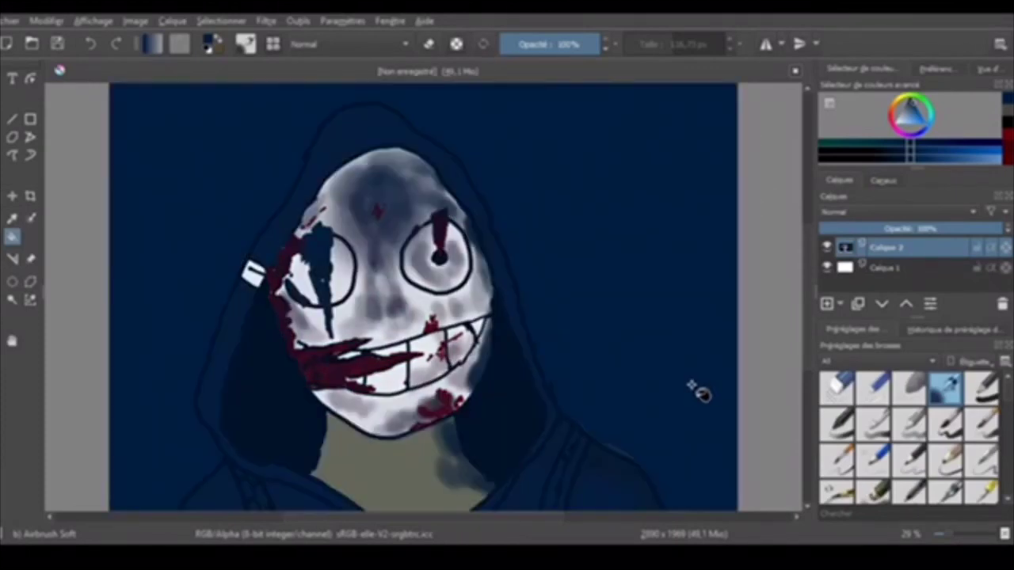
left_click(91, 49)
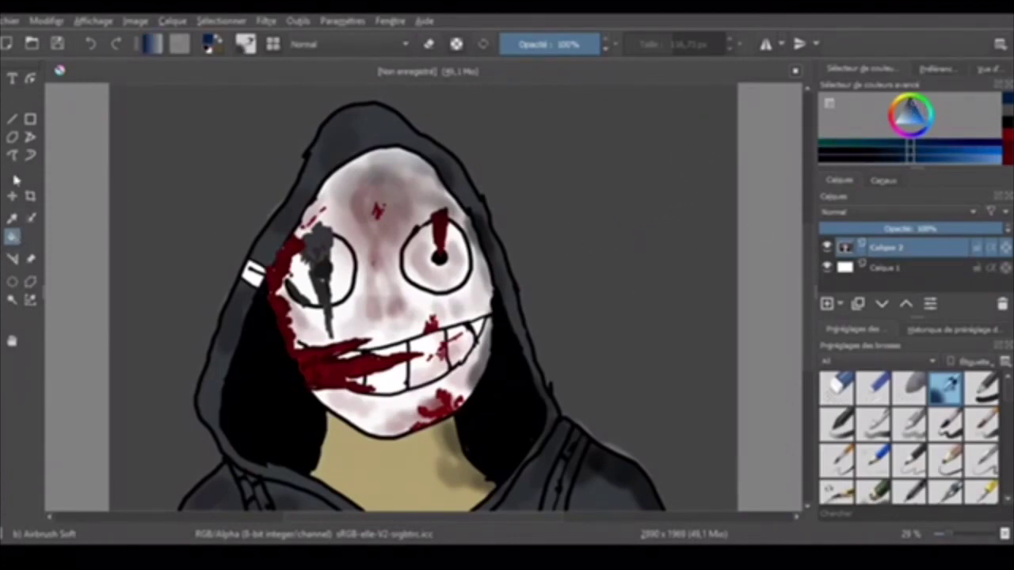
Airbrush loose dark blue strokes over the upper background on both sides of the hood with the 116.73 px soft airbrush
mouse_move(712, 163)
left_mouse_down()
mouse_move(667, 112)
mouse_move(635, 254)
mouse_move(670, 151)
mouse_move(638, 149)
mouse_move(641, 124)
mouse_move(517, 144)
mouse_move(626, 271)
mouse_move(688, 268)
mouse_move(705, 95)
left_mouse_up()
mouse_move(136, 166)
left_mouse_down()
mouse_move(202, 209)
mouse_move(188, 125)
mouse_move(412, 91)
mouse_move(566, 124)
mouse_move(436, 129)
mouse_move(231, 255)
mouse_move(118, 170)
mouse_move(226, 253)
mouse_move(158, 140)
mouse_move(232, 87)
mouse_move(654, 106)
mouse_move(547, 167)
mouse_move(672, 256)
mouse_move(74, 253)
mouse_move(206, 261)
mouse_move(118, 414)
mouse_move(164, 133)
left_mouse_up()
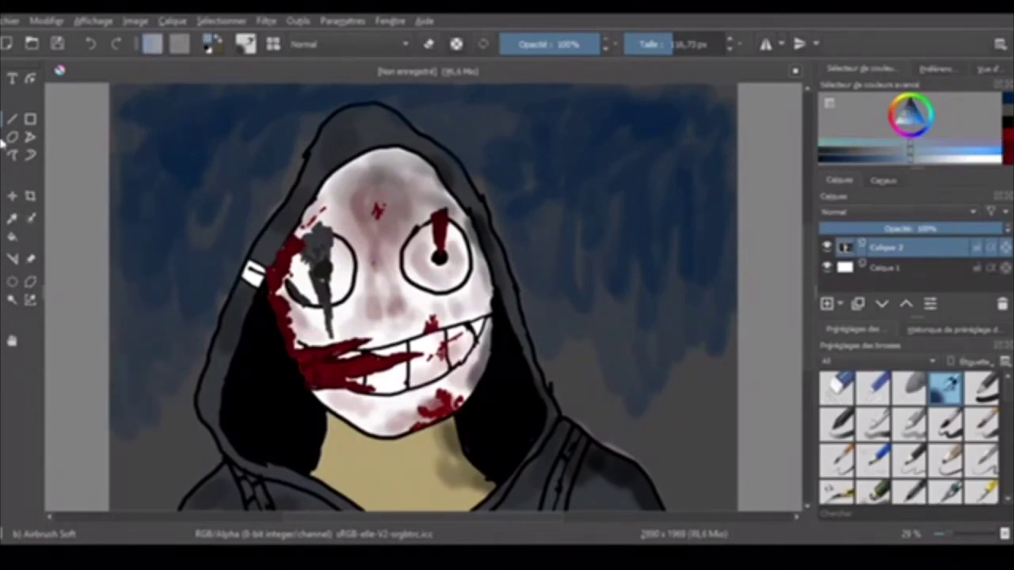
Paint light blue-grey highlights on the hood edges, band and hoodie straps with a 9.33 px Basic-1 brush, and add black lines across the left band
left_click(980, 389)
left_click_drag(247, 491, 244, 483)
left_click(643, 45)
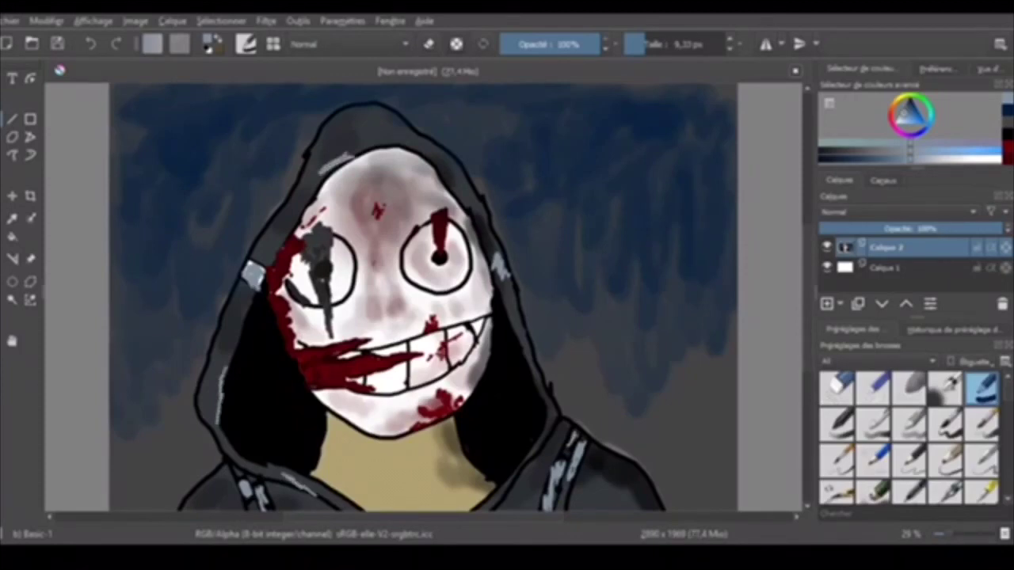
left_click(822, 149)
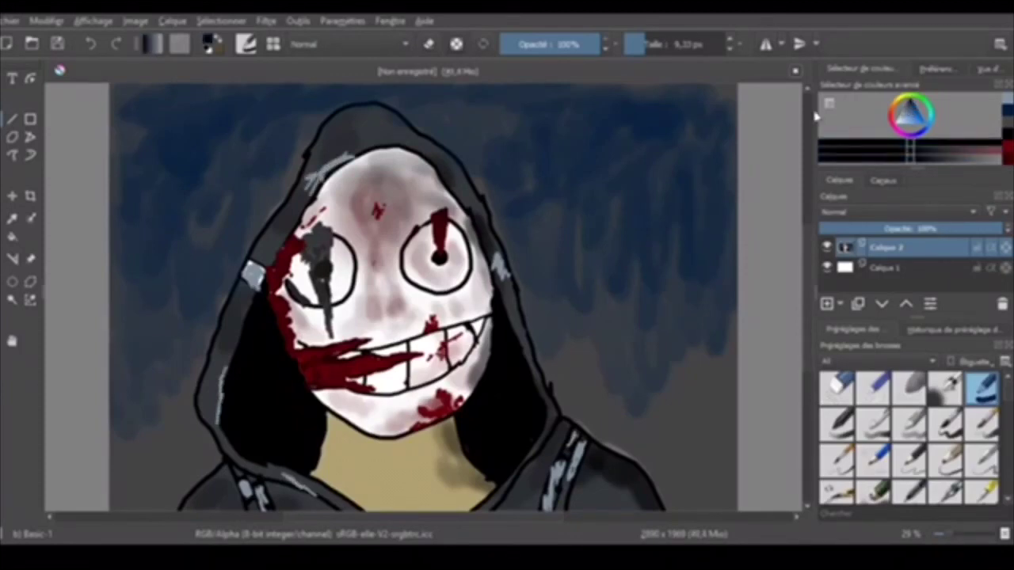
left_click_drag(243, 279, 259, 289)
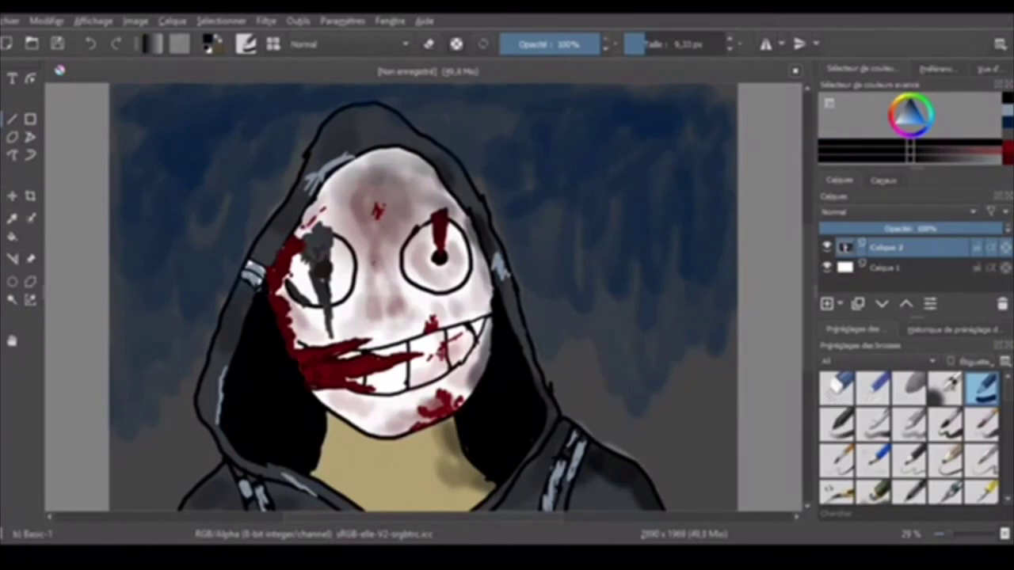